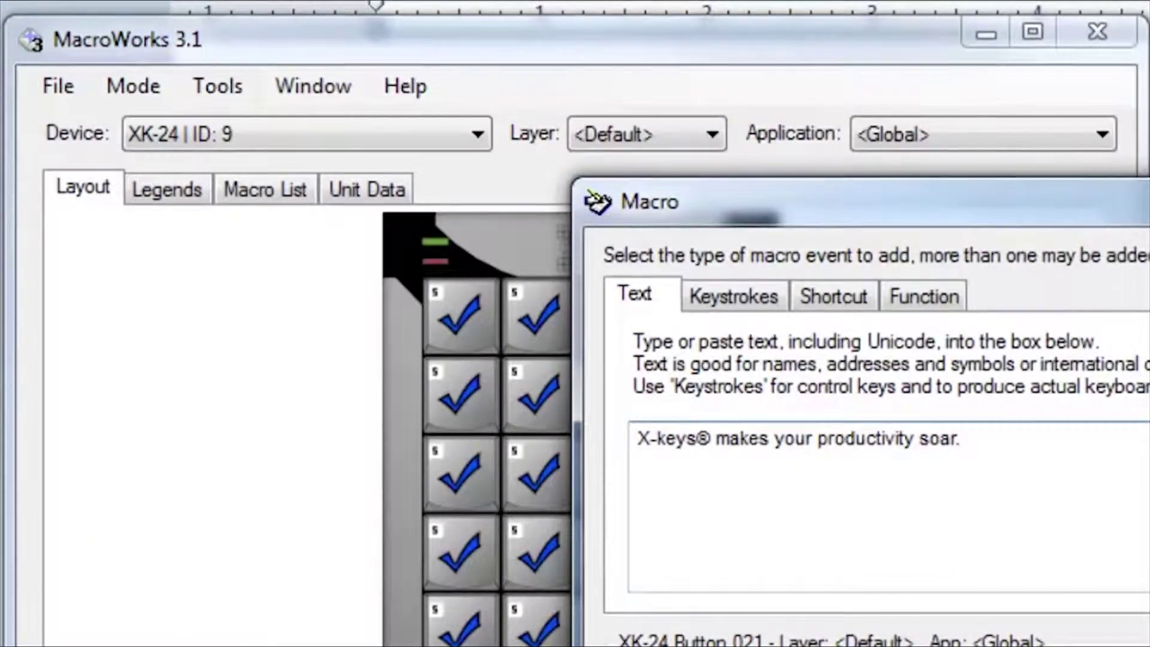
Step: Save the text macro, then type ≈, π and 问候 into the WordPad page with the programmed keys
{"action": "key", "text": "Return"}
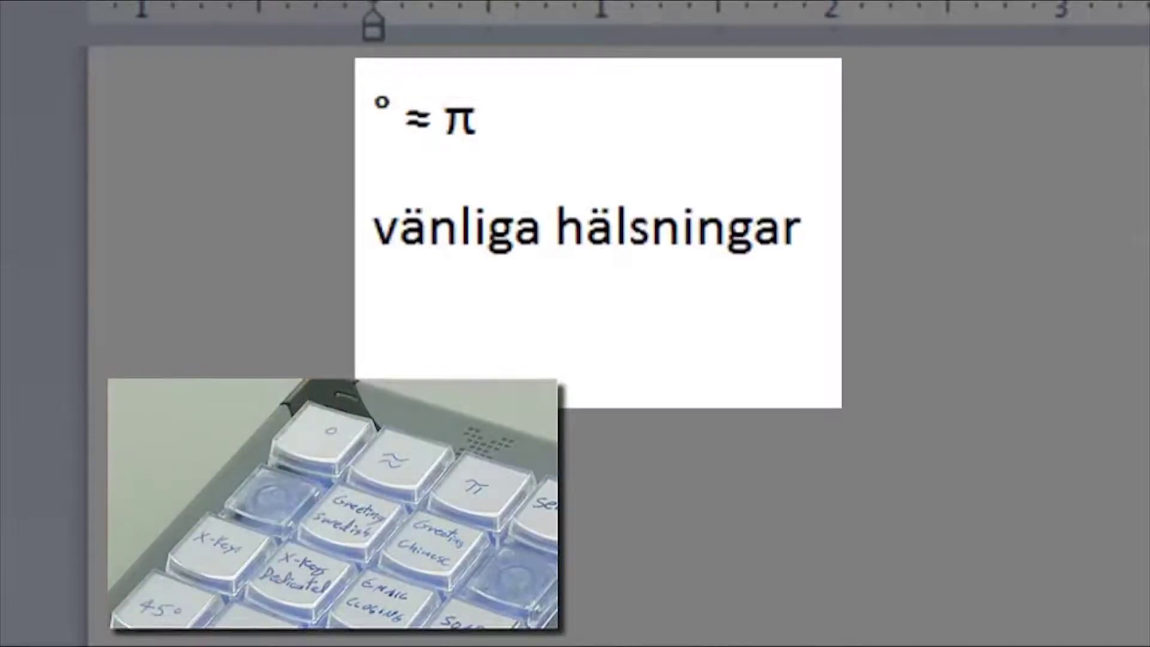
{"action": "key", "text": "Return"}
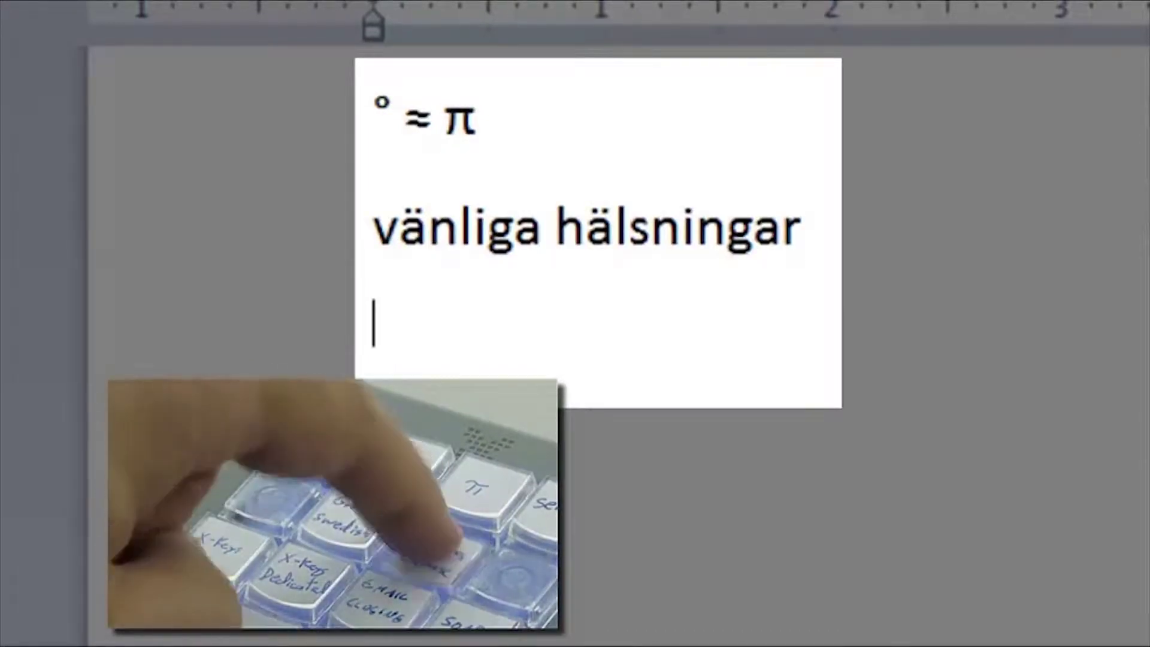
{"action": "type", "text": "问候"}
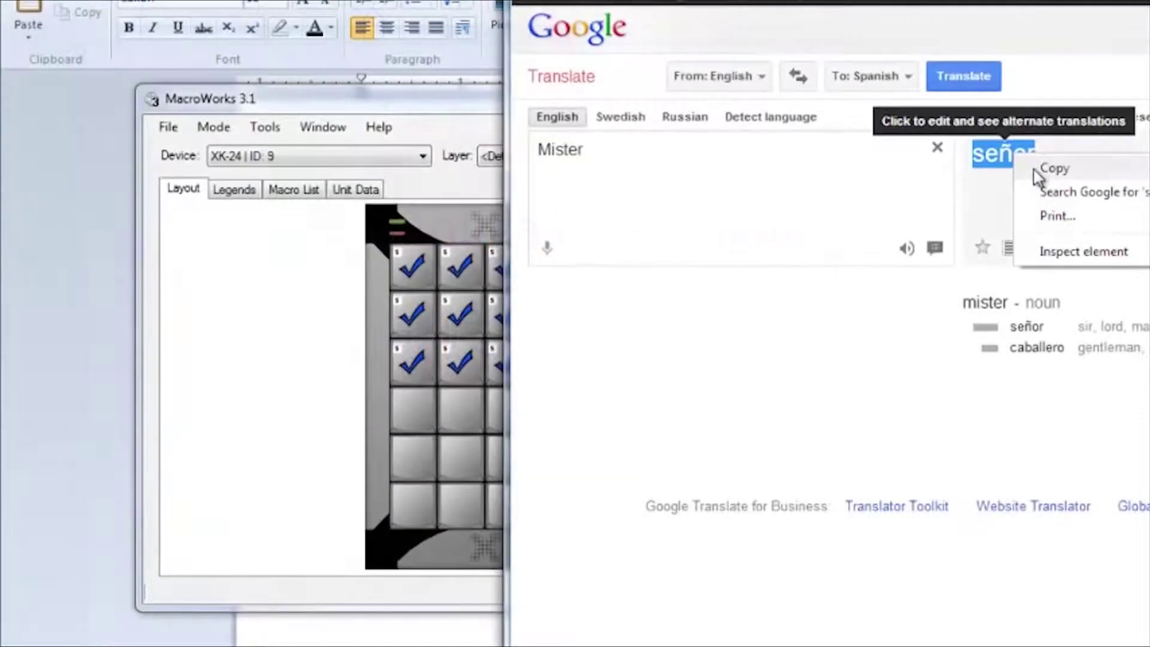
Step: Copy 'señor' from Google Translate and save it as Button 019's text macro
{"action": "left_click", "coordinate": [1054, 169]}
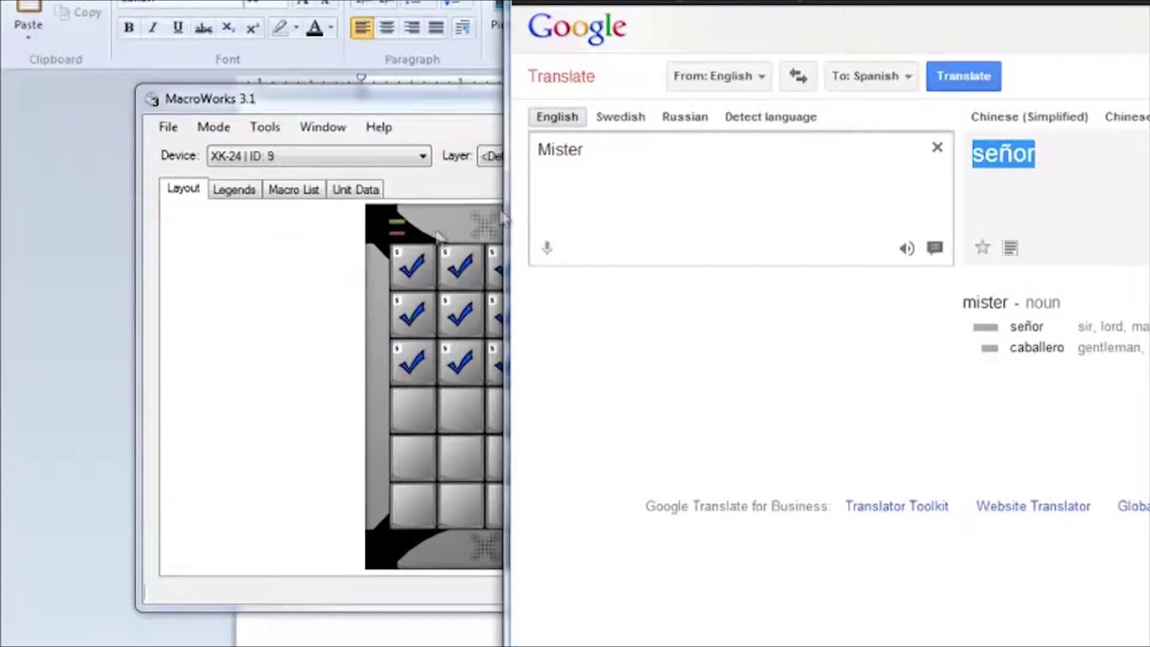
{"action": "left_click", "coordinate": [299, 290]}
{"action": "double_click", "coordinate": [565, 271]}
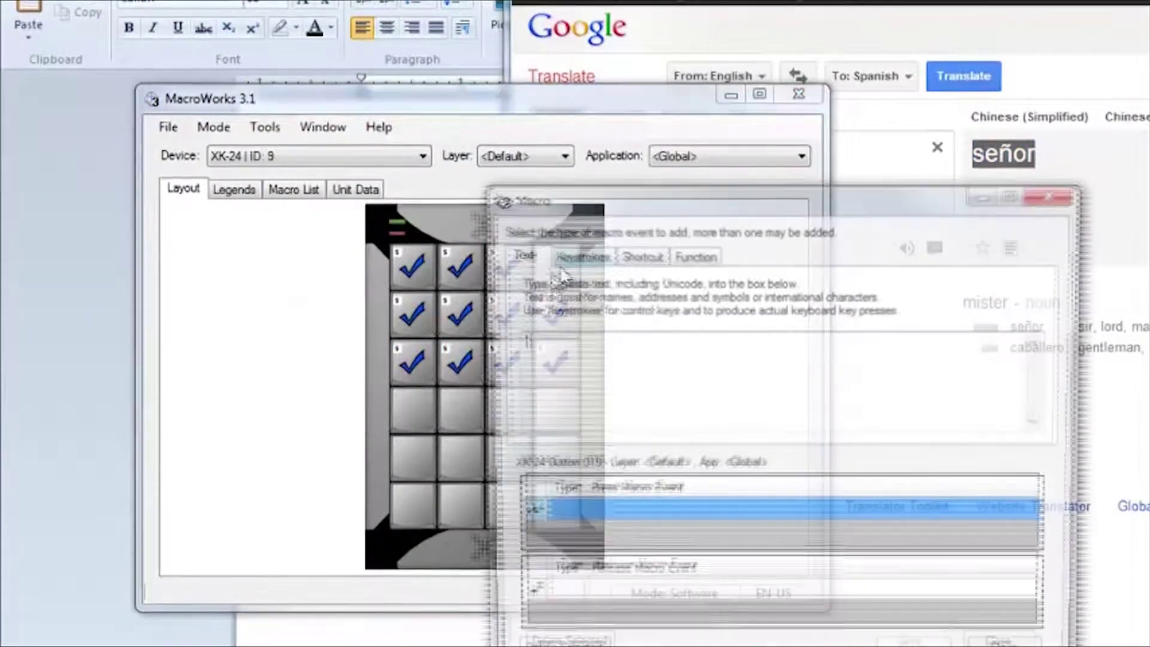
{"action": "right_click", "coordinate": [553, 357]}
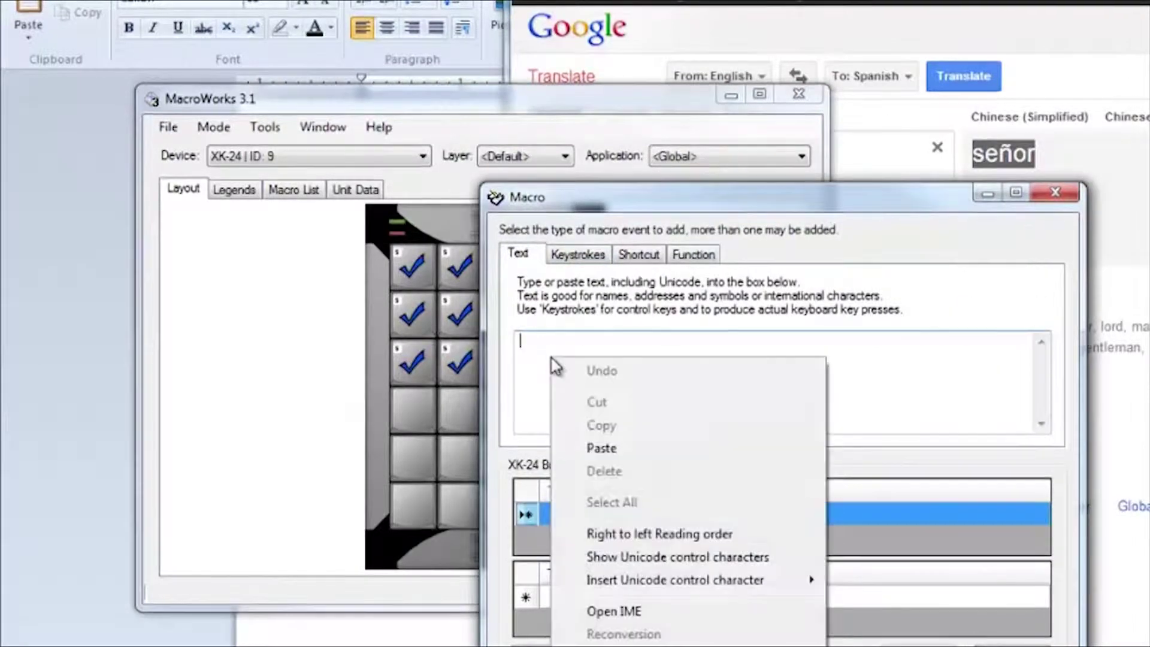
{"action": "left_click", "coordinate": [600, 448]}
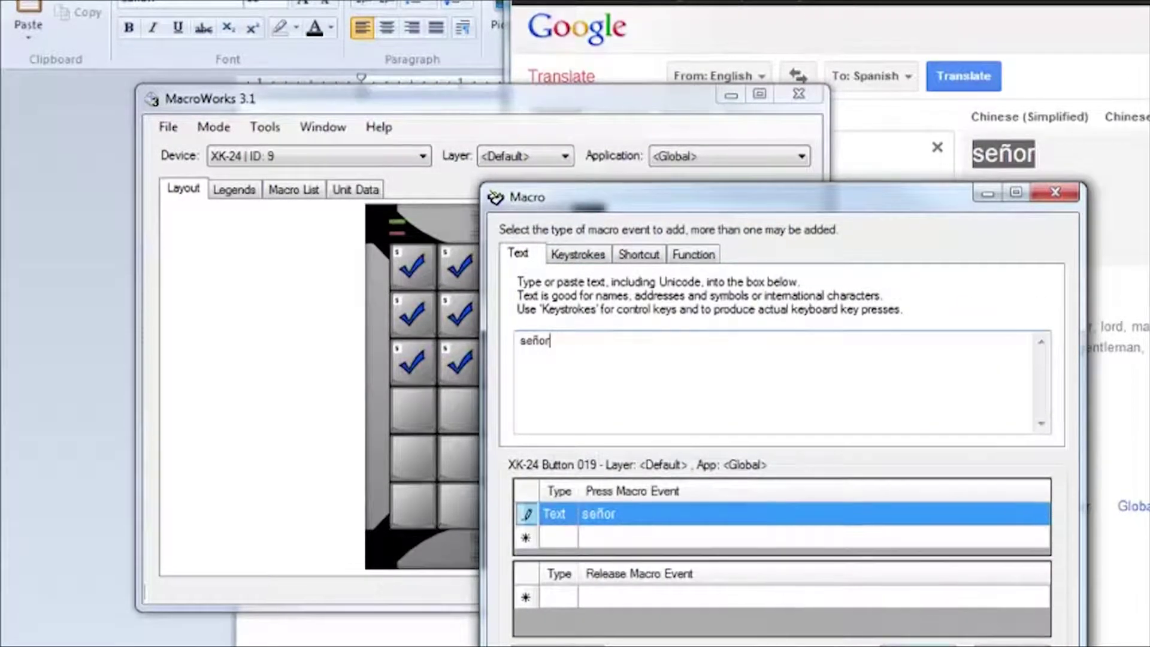
{"action": "key", "text": "Return"}
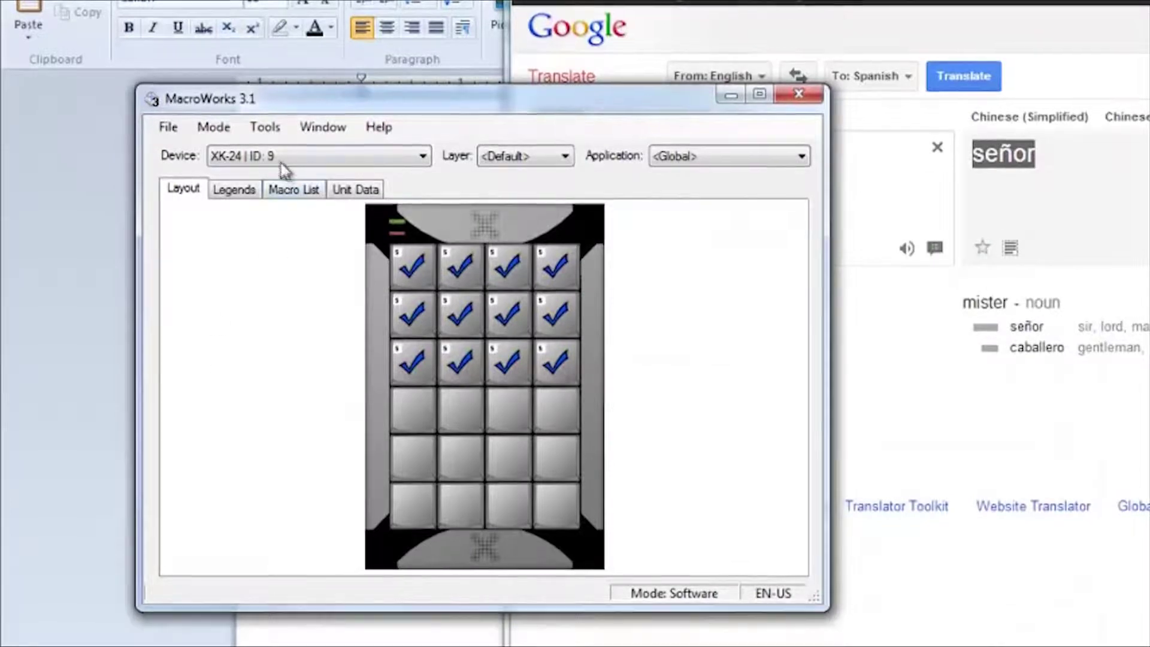
Step: Launch Character Map from Tools and add the degree sign ° to Characters to copy
{"action": "left_click", "coordinate": [266, 128]}
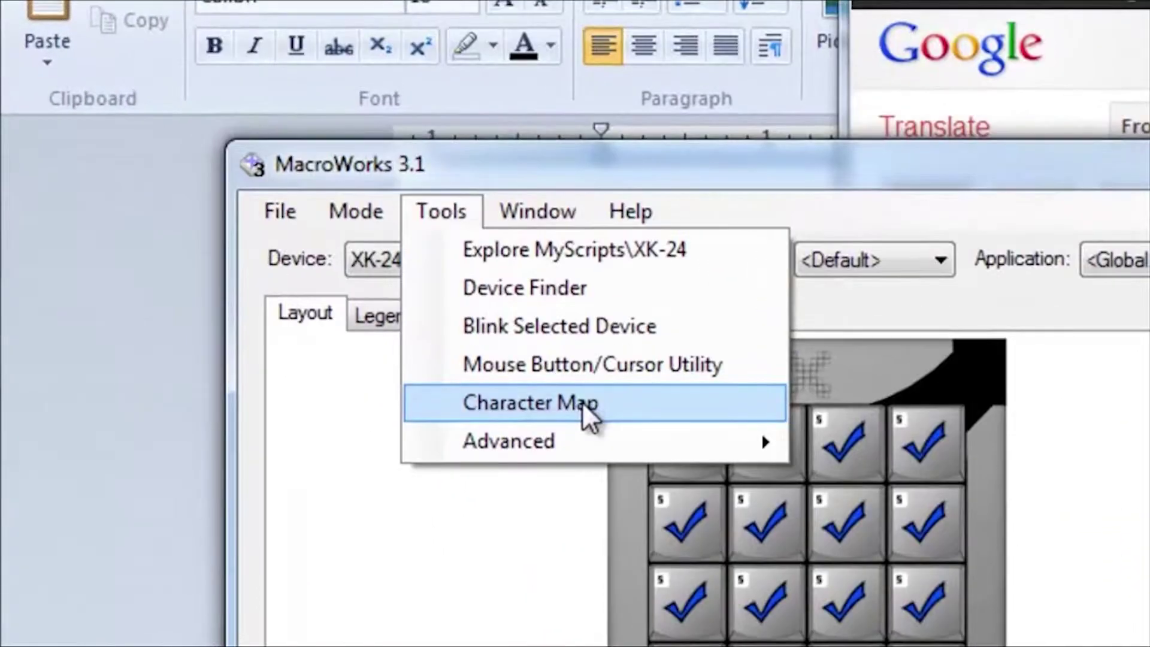
{"action": "left_click", "coordinate": [582, 401]}
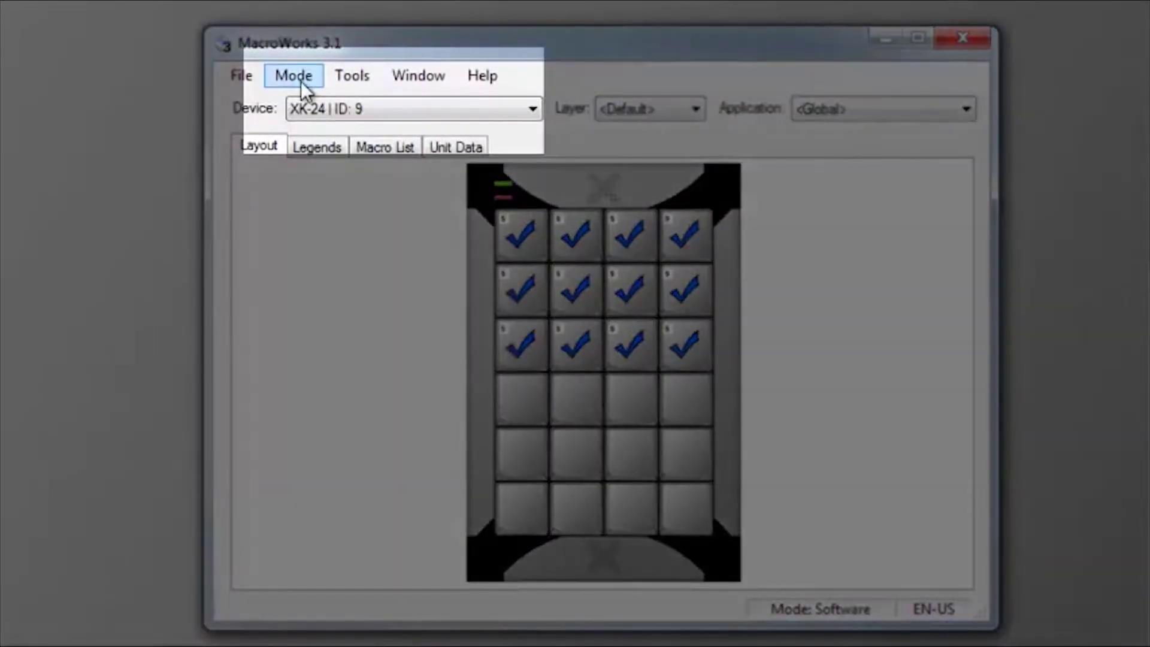
{"action": "left_click", "coordinate": [300, 81]}
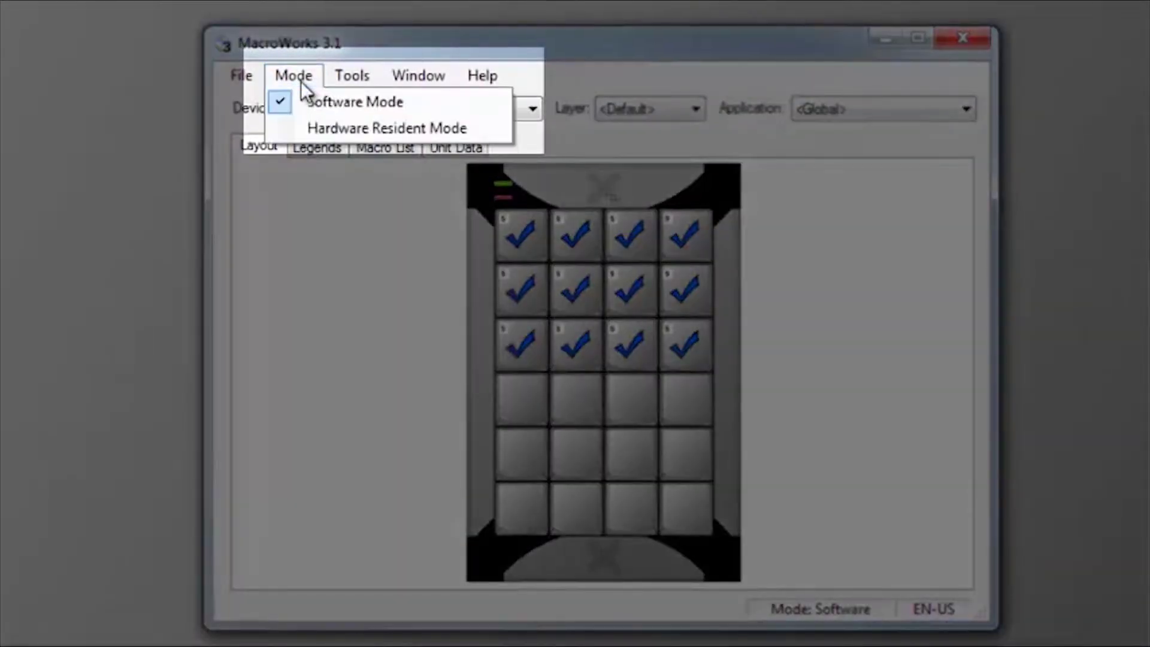
{"action": "left_click", "coordinate": [335, 106]}
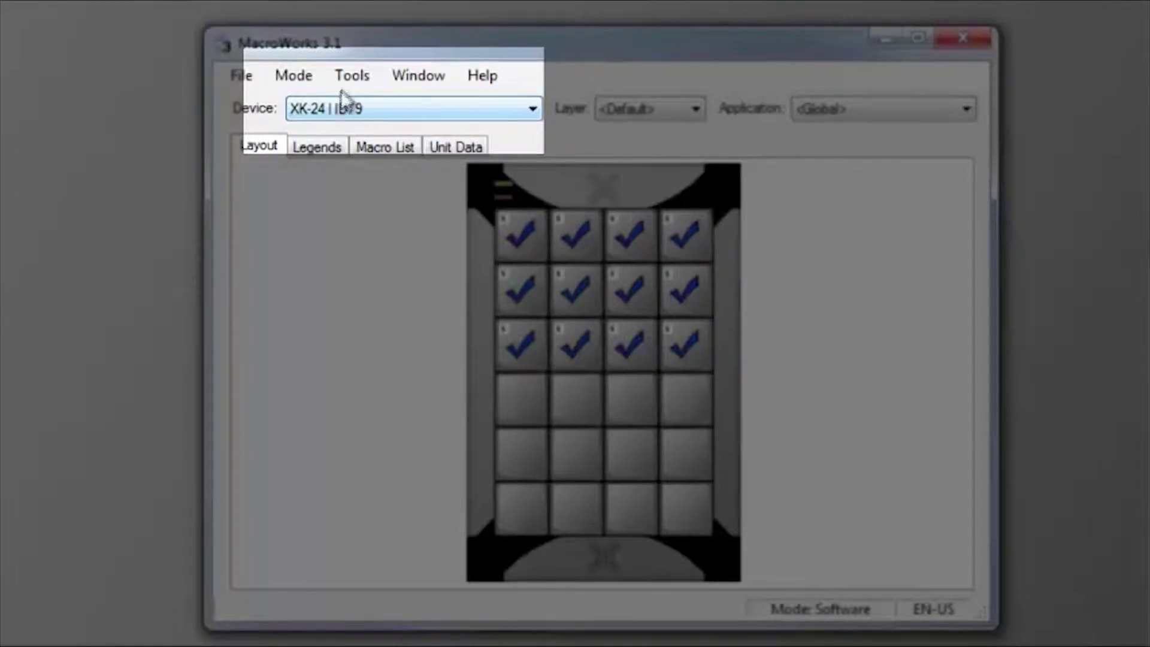
{"action": "left_click", "coordinate": [352, 75]}
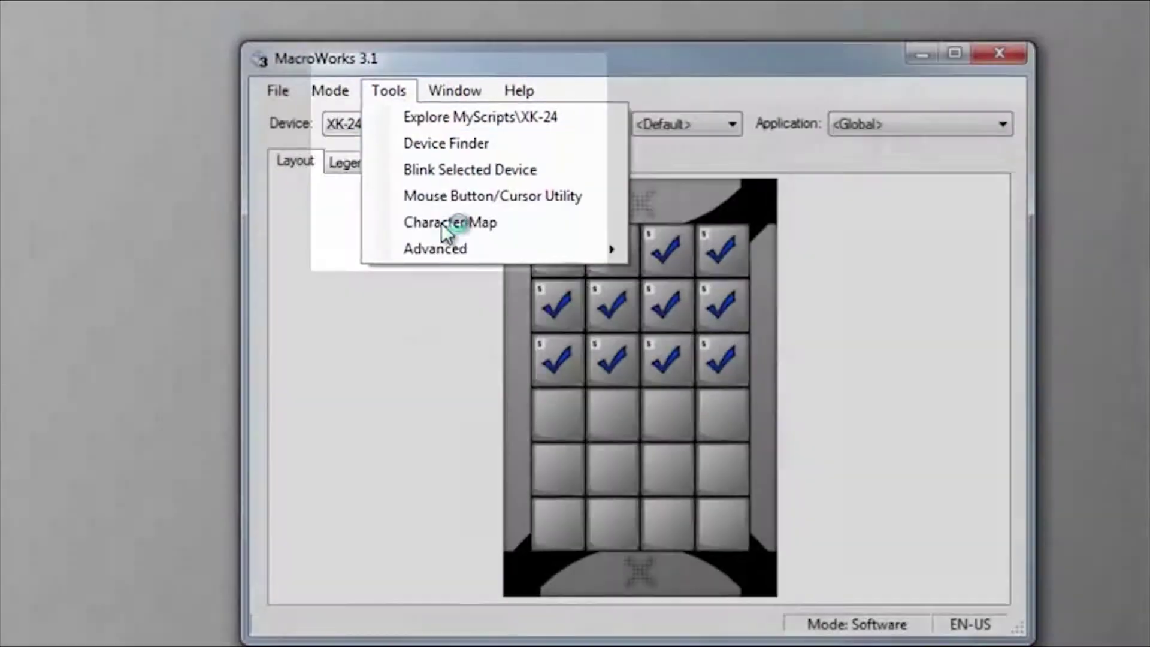
{"action": "left_click", "coordinate": [406, 208]}
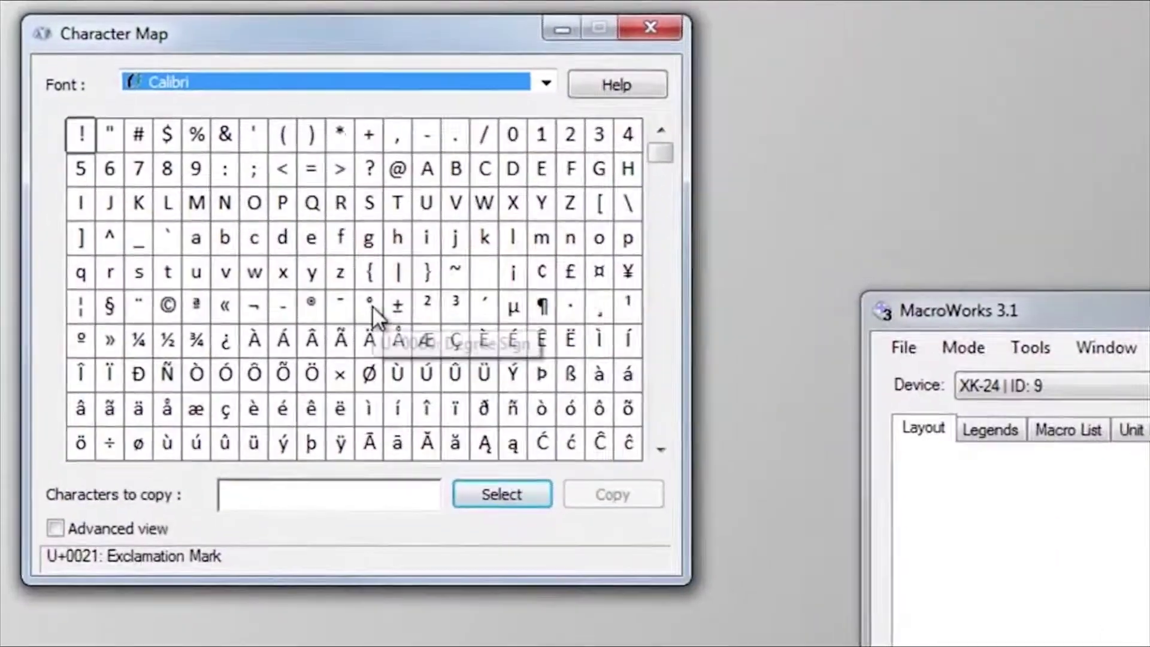
{"action": "left_click", "coordinate": [332, 273]}
{"action": "double_click", "coordinate": [388, 328]}
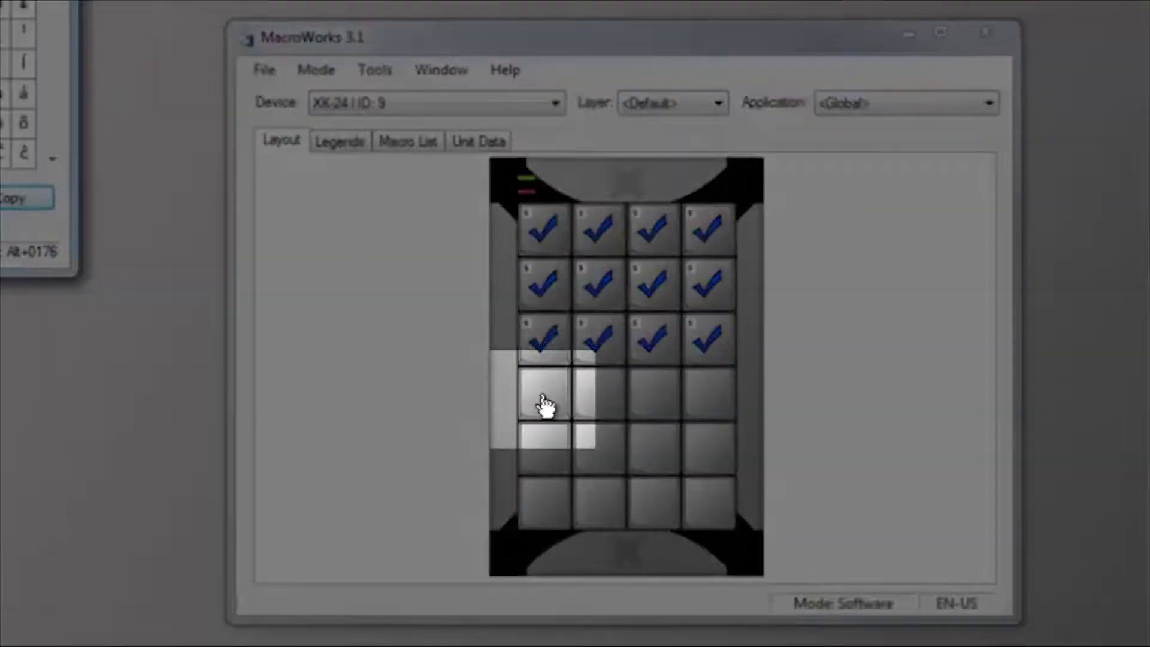
Step: Paste the degree sign ° into Button 004's text macro and save it
{"action": "left_click", "coordinate": [546, 405]}
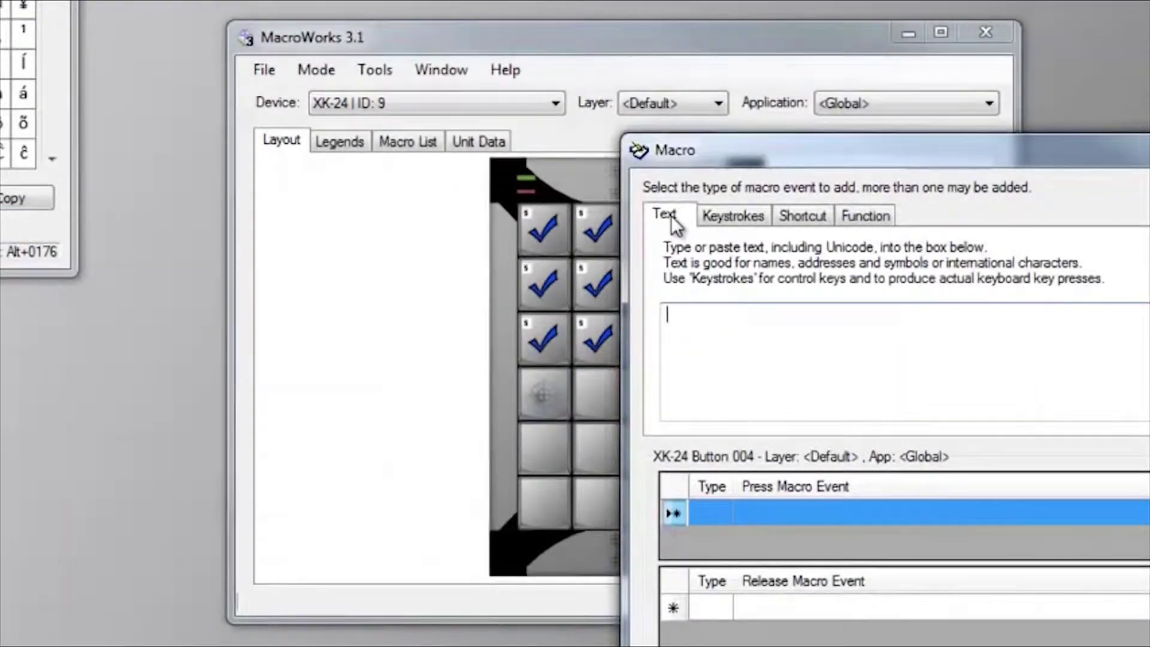
{"action": "right_click", "coordinate": [675, 319]}
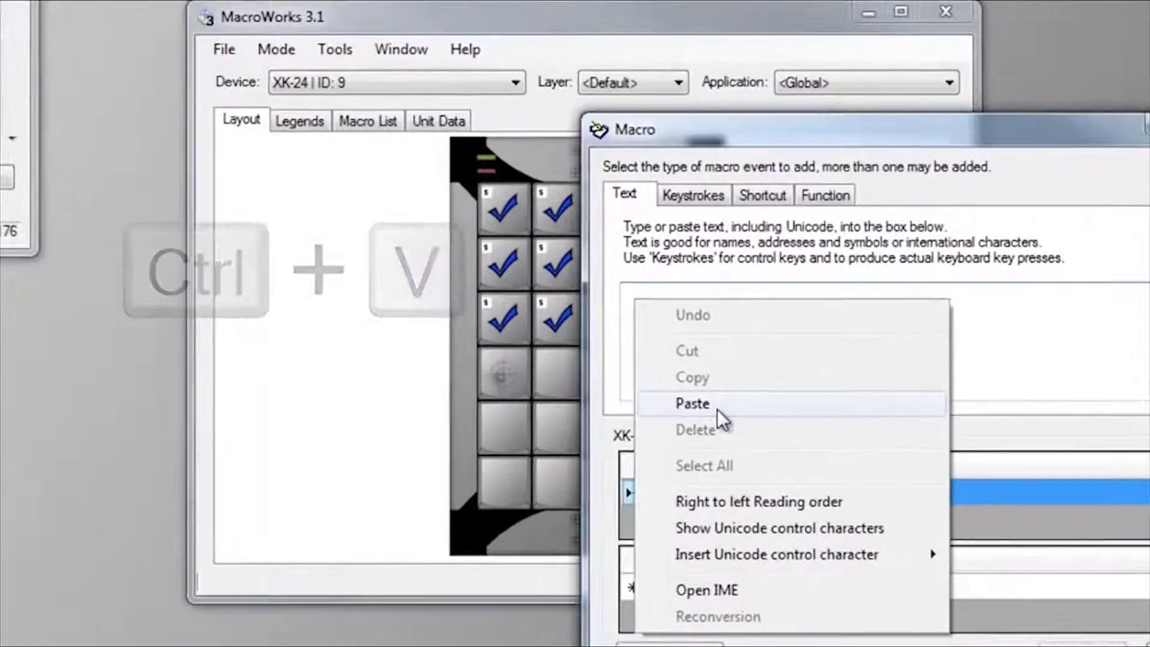
{"action": "left_click", "coordinate": [731, 421]}
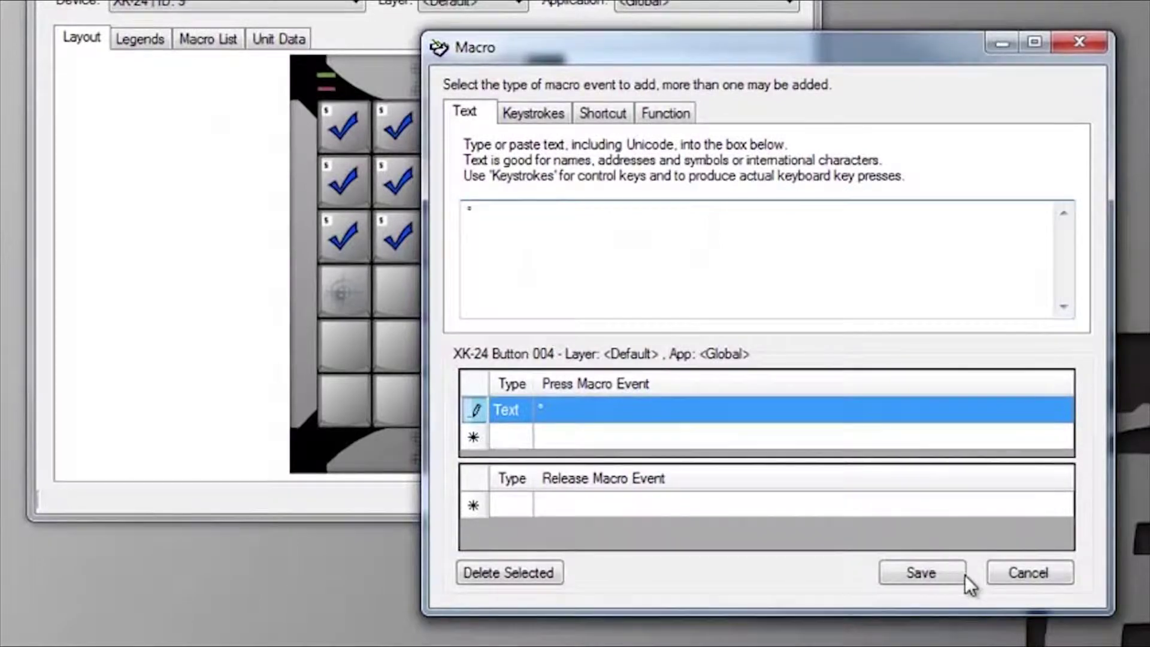
{"action": "left_click", "coordinate": [943, 573]}
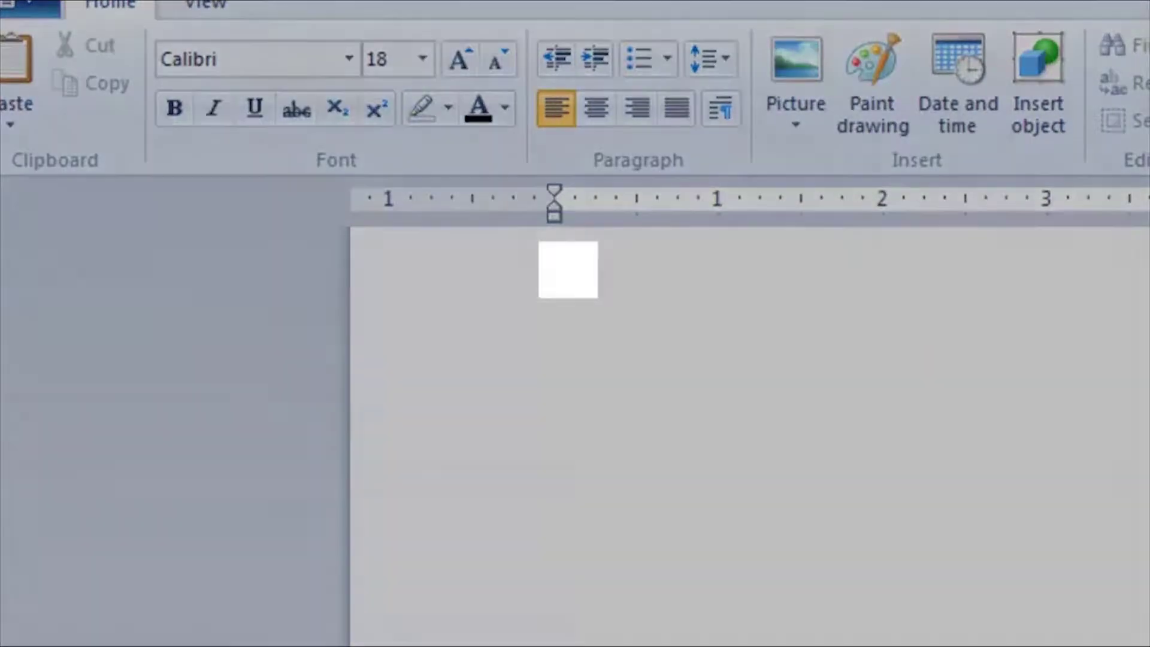
Step: Test the new key by typing ° in WordPad, then delete it
{"action": "type", "text": "o"}
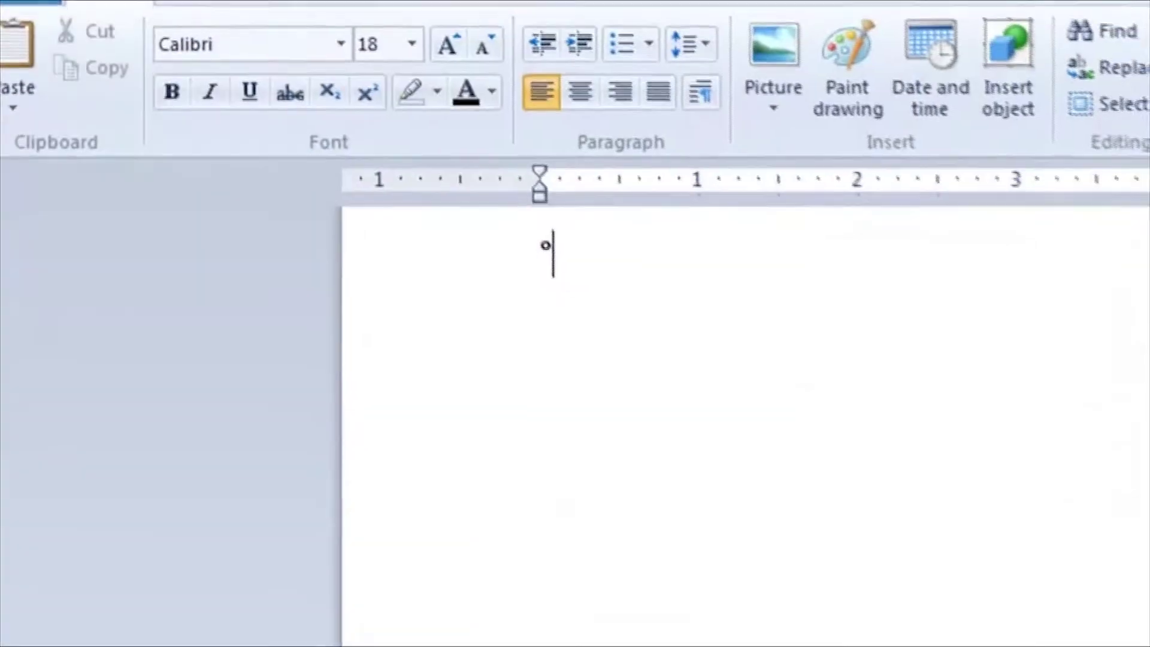
{"action": "key", "text": "BackSpace"}
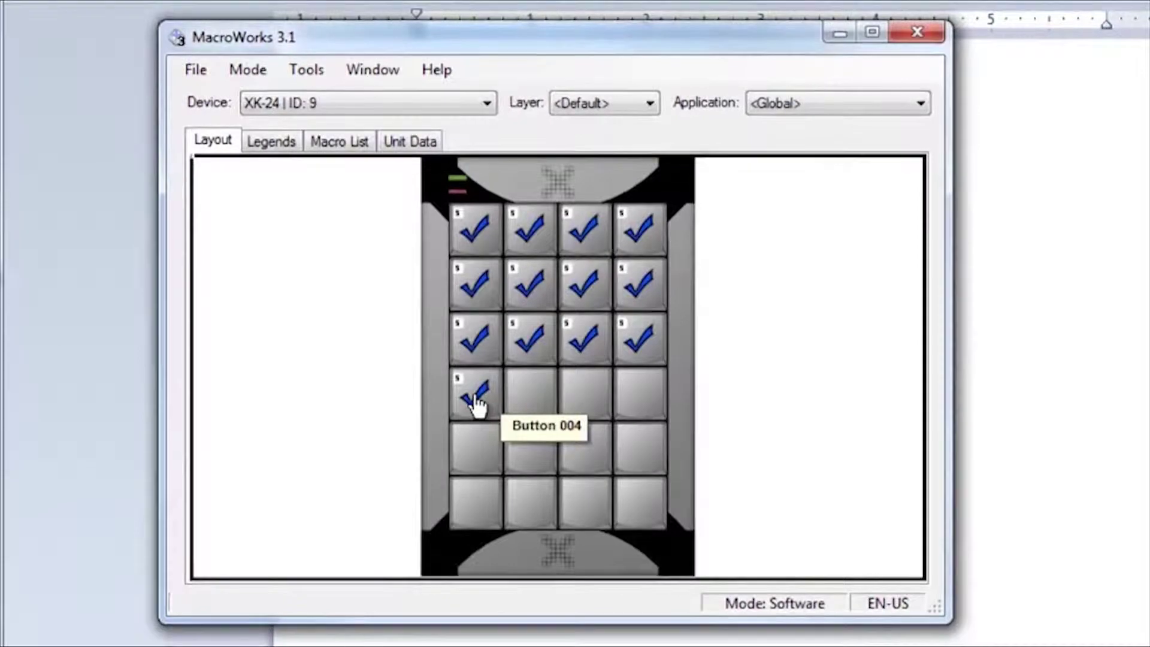
Step: Edit Button 004's text macro to read '45° ' and close the editor
{"action": "double_click", "coordinate": [477, 403]}
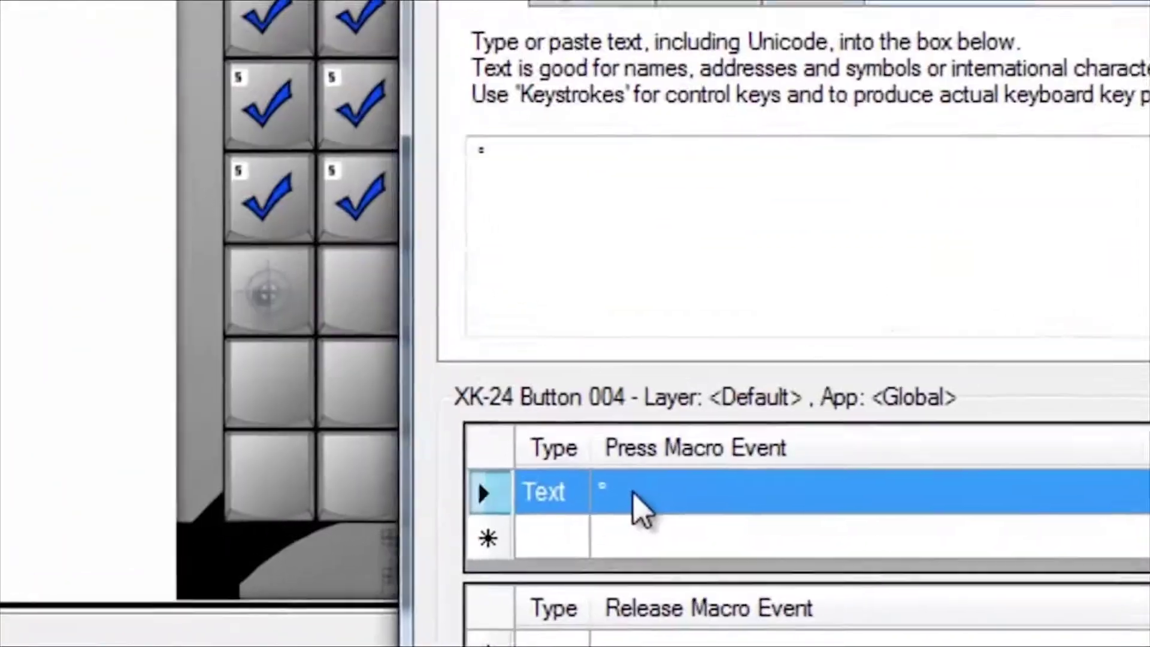
{"action": "left_click", "coordinate": [515, 186]}
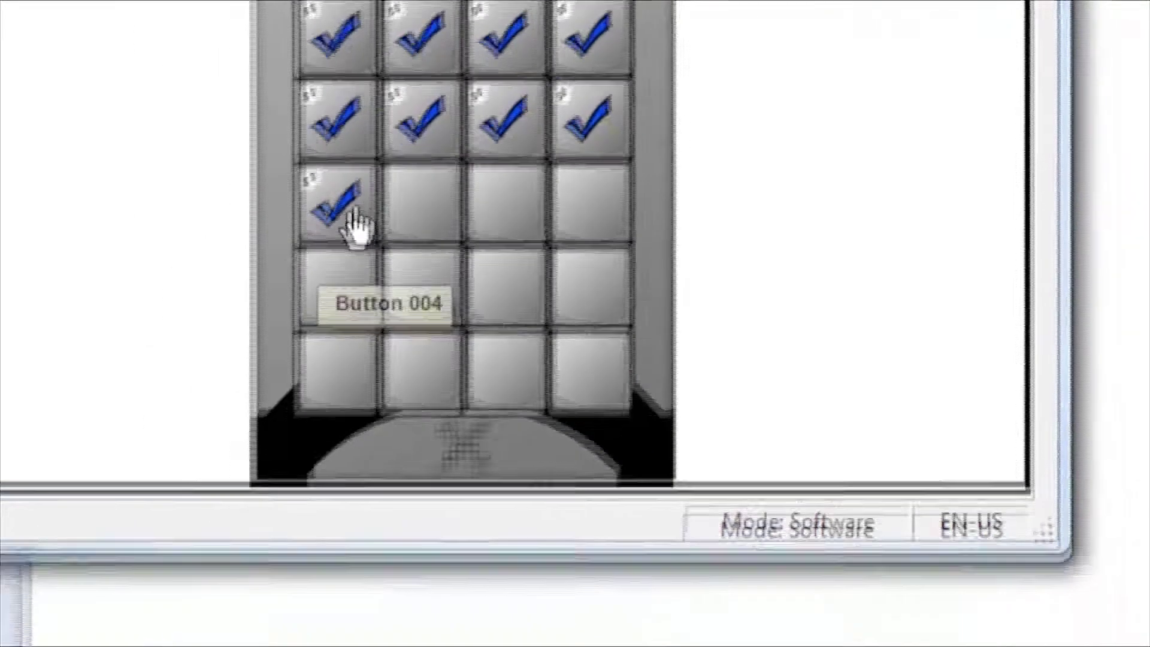
Step: Copy Button 004's 45° macro onto Buttons 010 and 016
{"action": "right_click", "coordinate": [268, 300]}
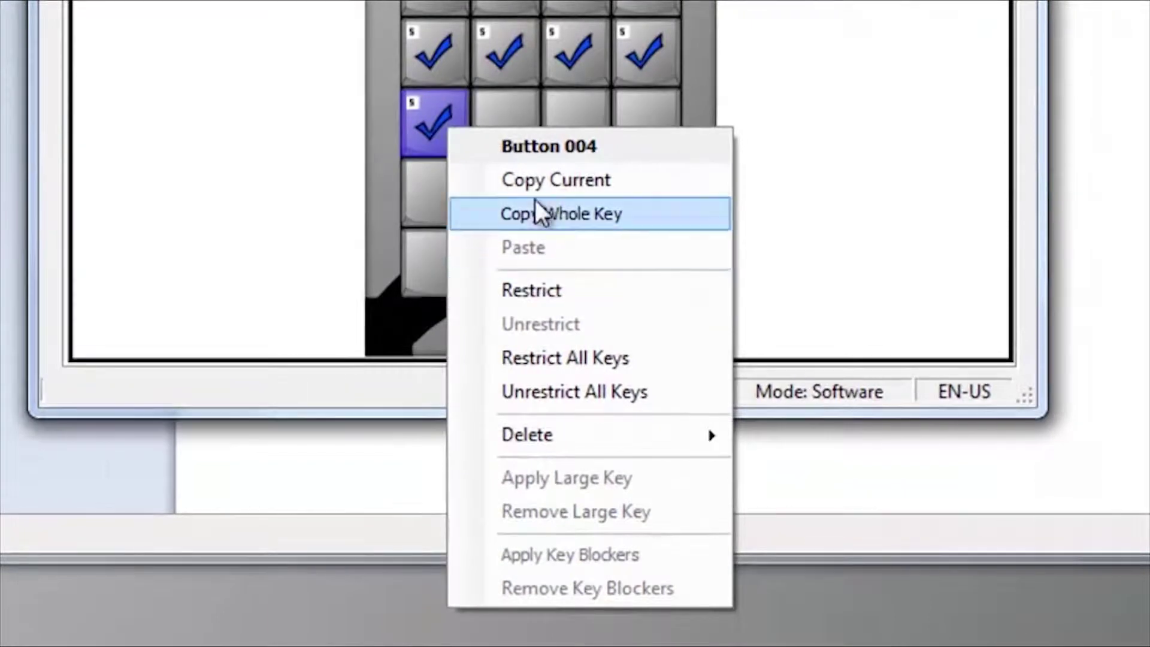
{"action": "left_click", "coordinate": [534, 187]}
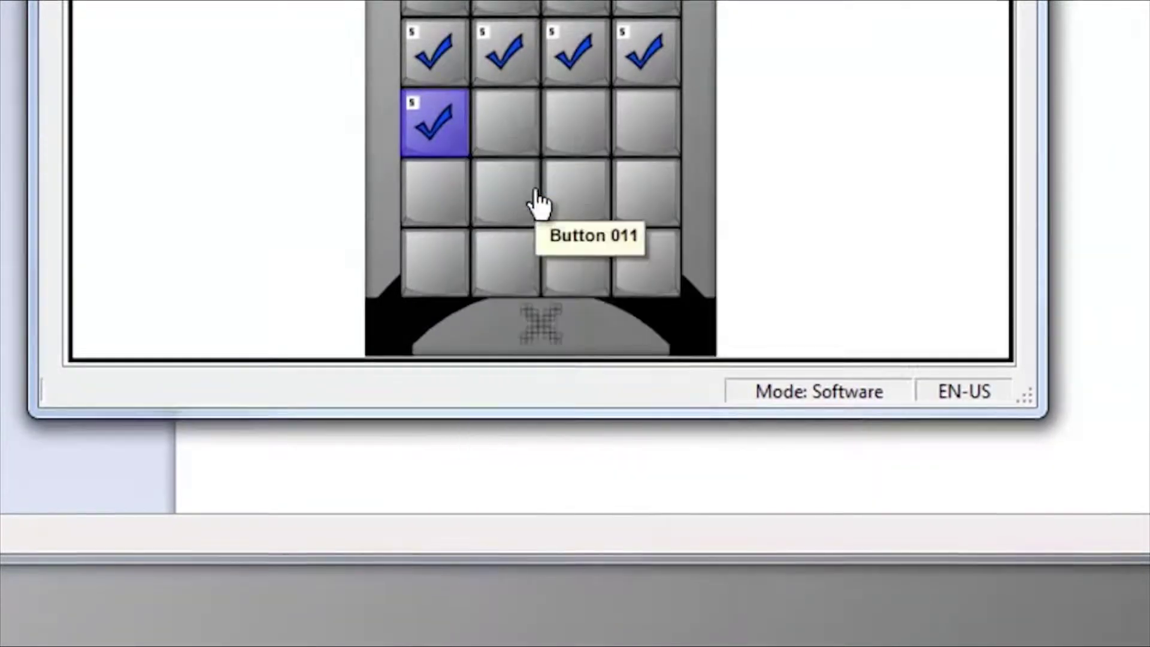
{"action": "right_click", "coordinate": [512, 127]}
{"action": "left_click", "coordinate": [585, 256]}
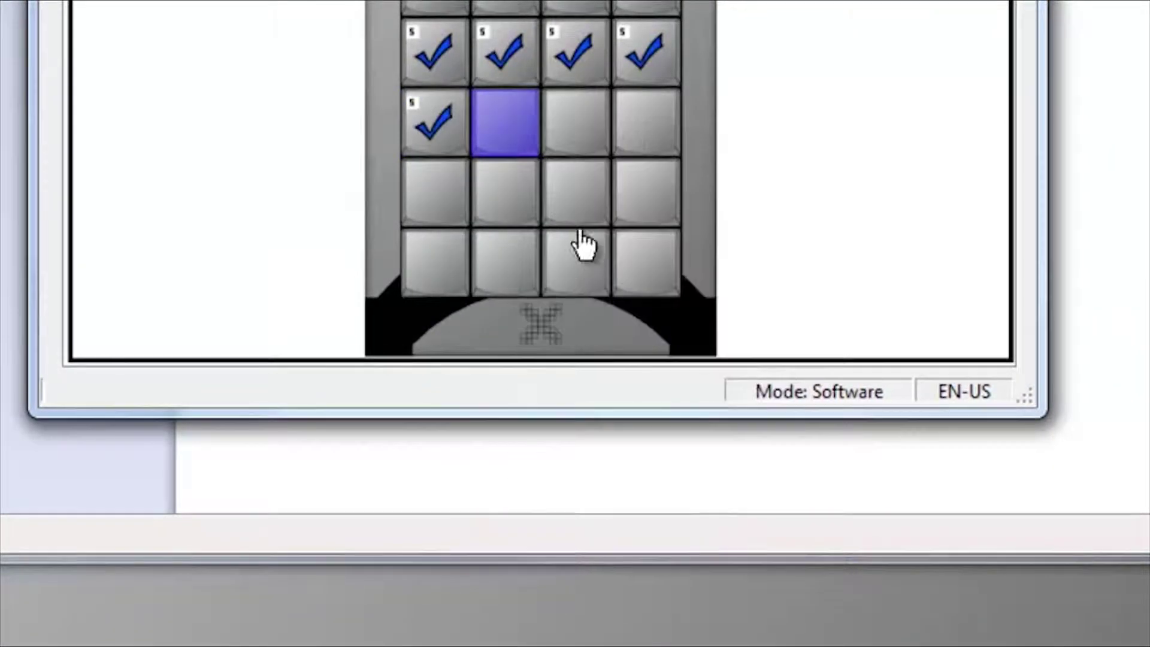
{"action": "right_click", "coordinate": [579, 139]}
{"action": "left_click", "coordinate": [616, 257]}
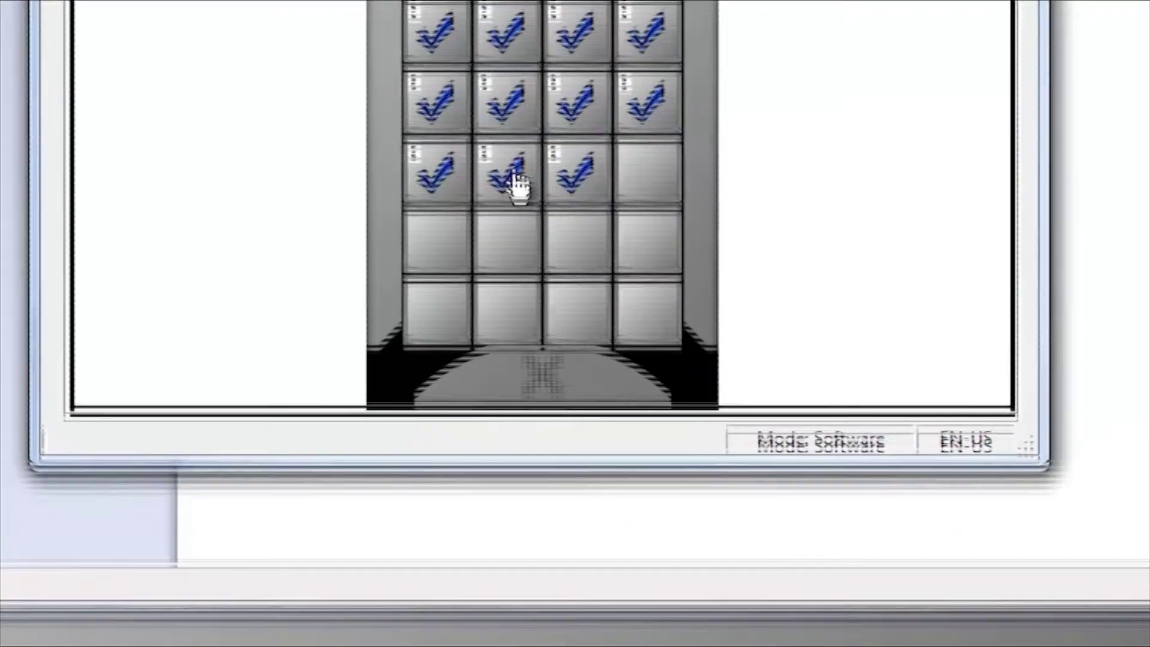
Step: Change Button 010's macro text from 45° to 90° and save it
{"action": "double_click", "coordinate": [515, 180]}
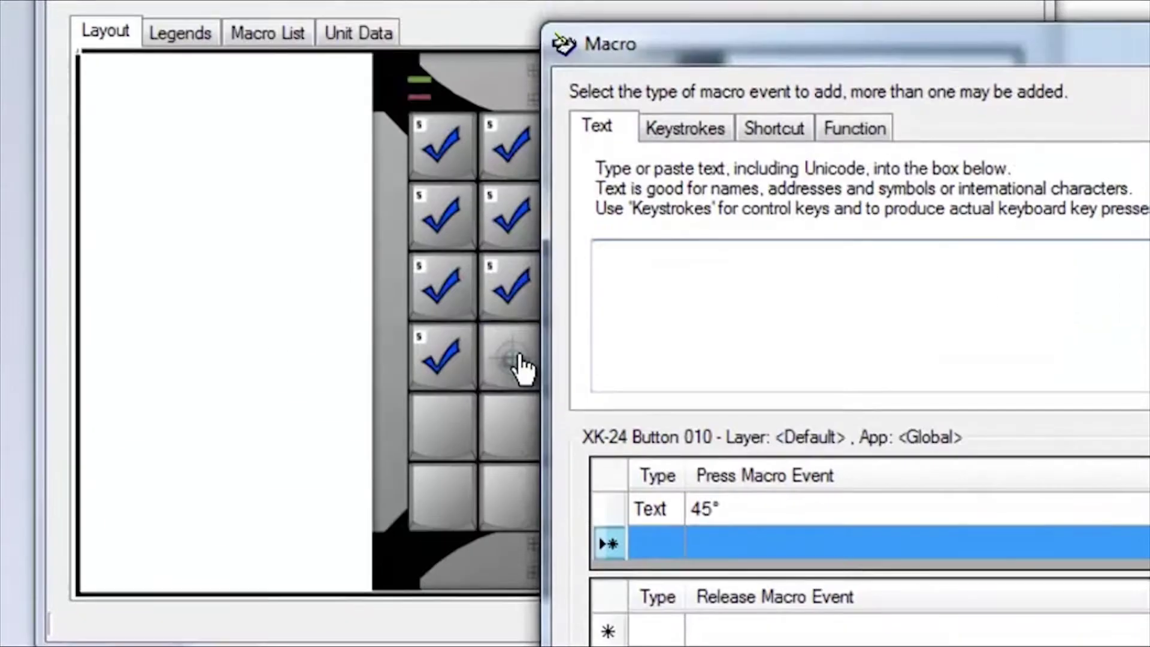
{"action": "left_click", "coordinate": [751, 506]}
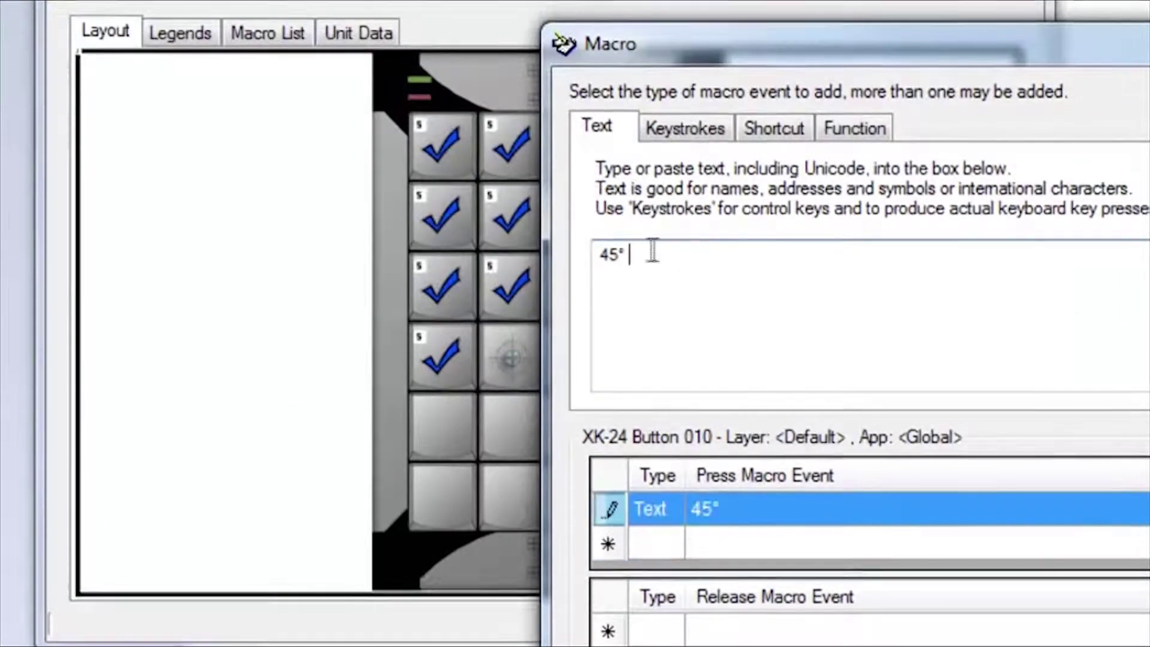
{"action": "left_click_drag", "start_coordinate": [626, 253], "coordinate": [590, 252]}
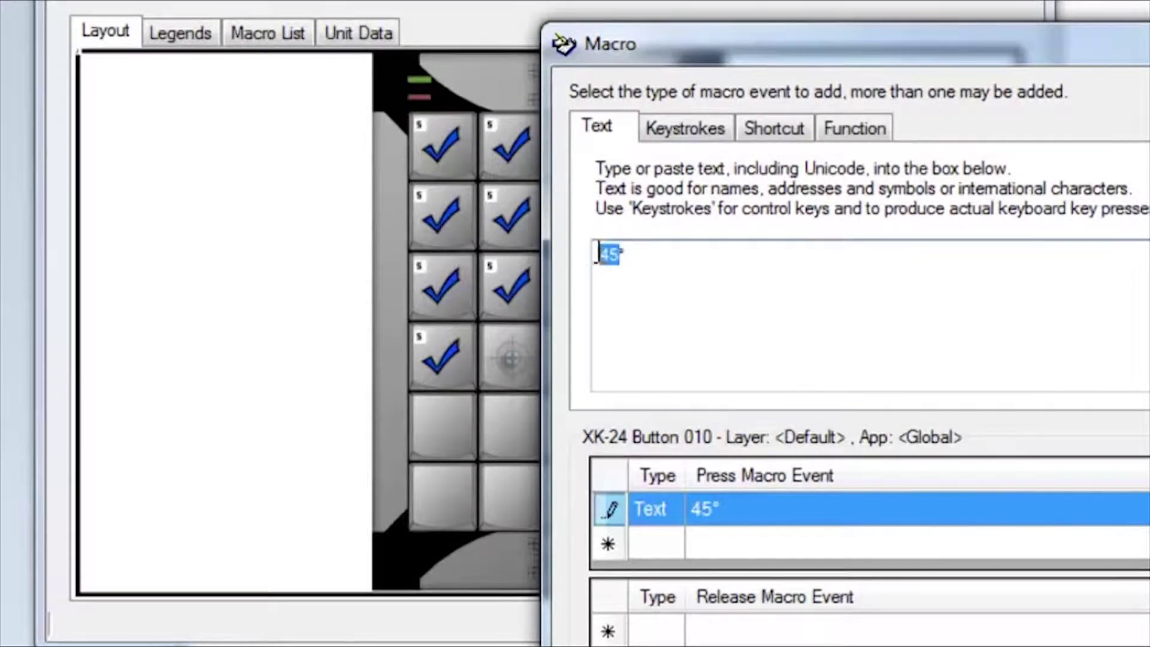
{"action": "type", "text": "90"}
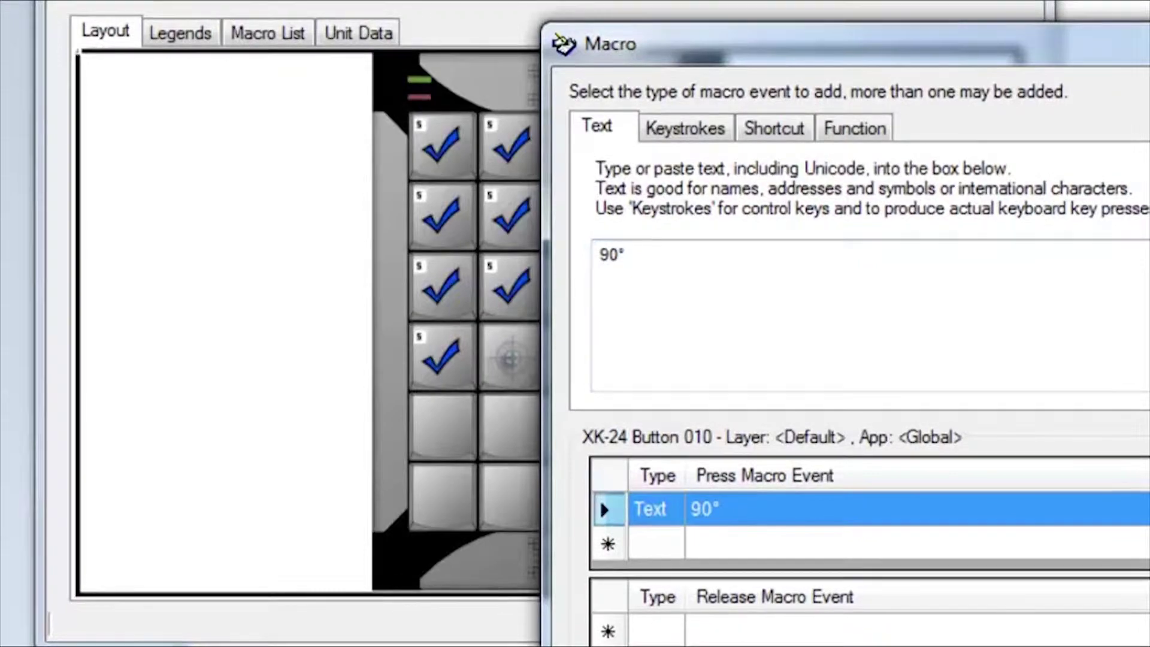
{"action": "left_click", "coordinate": [611, 380]}
Step: Replace 45 with 180 in Button 016's macro text
{"action": "left_click", "coordinate": [590, 354]}
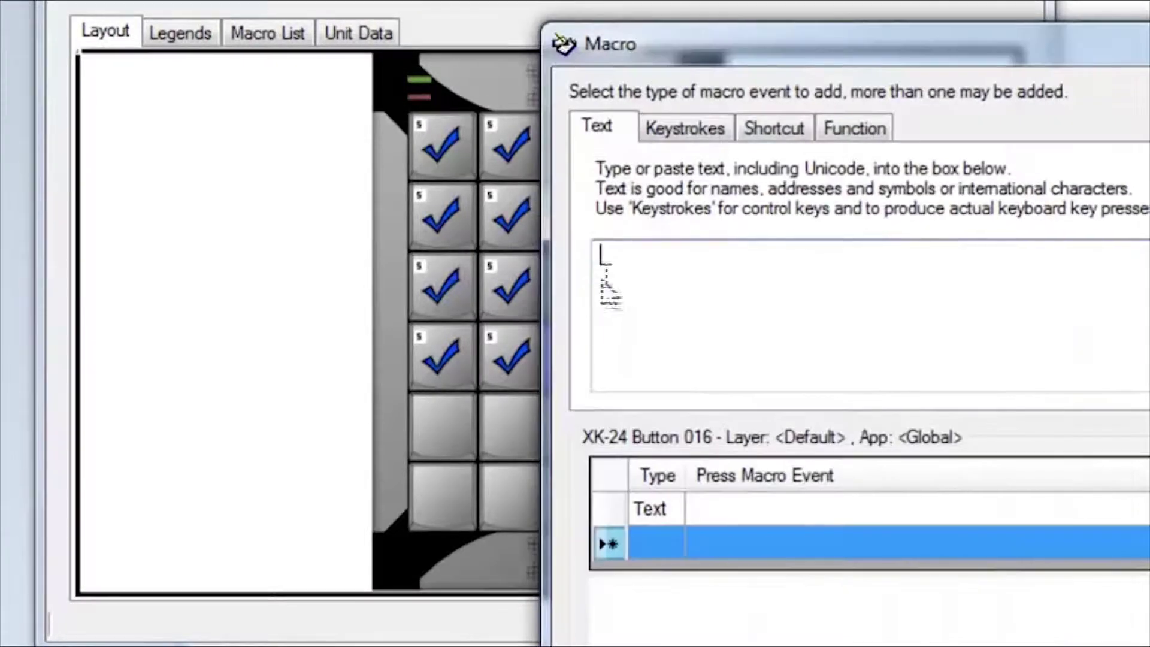
{"action": "left_click", "coordinate": [687, 508]}
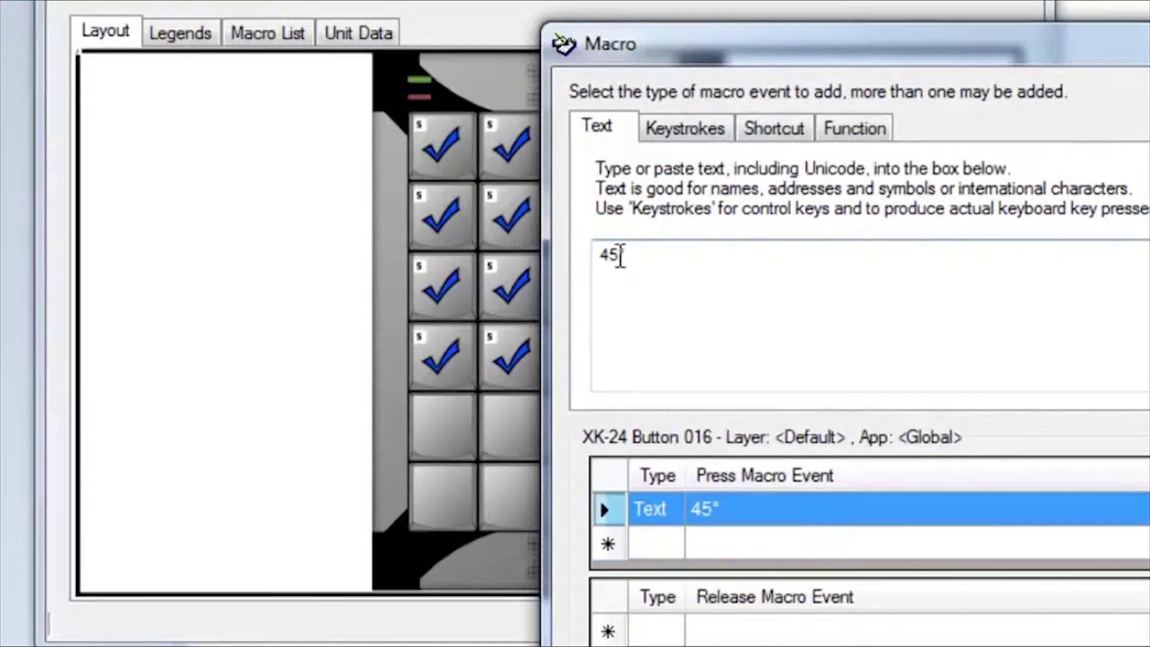
{"action": "left_click_drag", "start_coordinate": [621, 254], "coordinate": [585, 258]}
{"action": "type", "text": "180"}
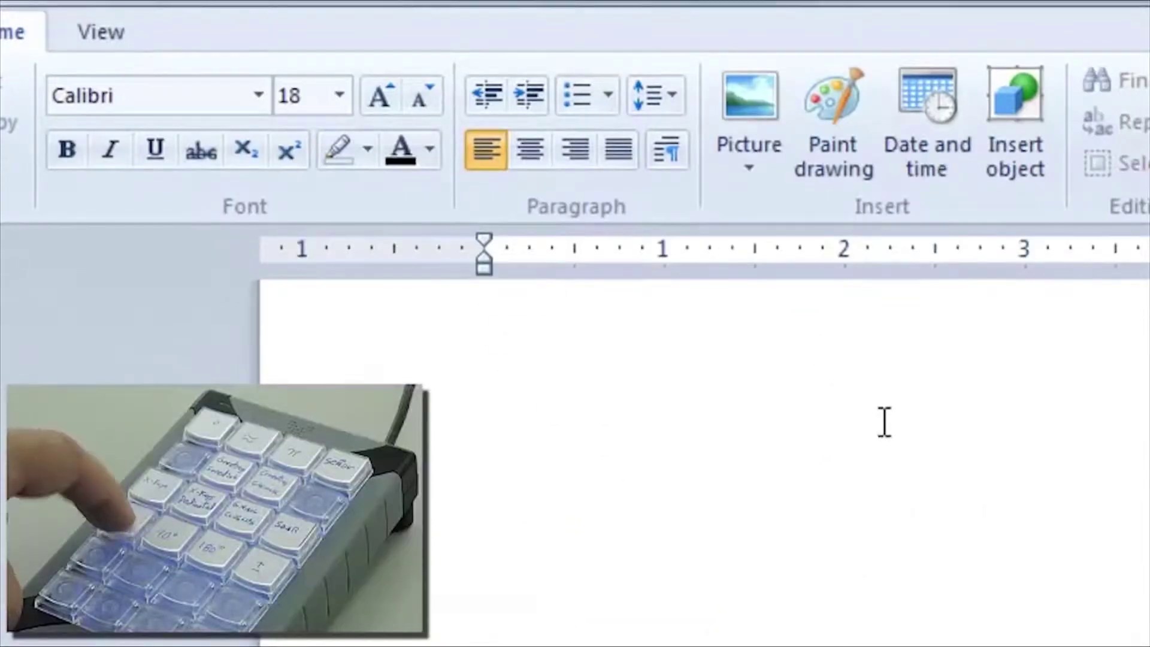
Step: Type '45° 90° 180°' with the keys, then check the font list, leaving it Calibri
{"action": "type", "text": "45° 90° 180°"}
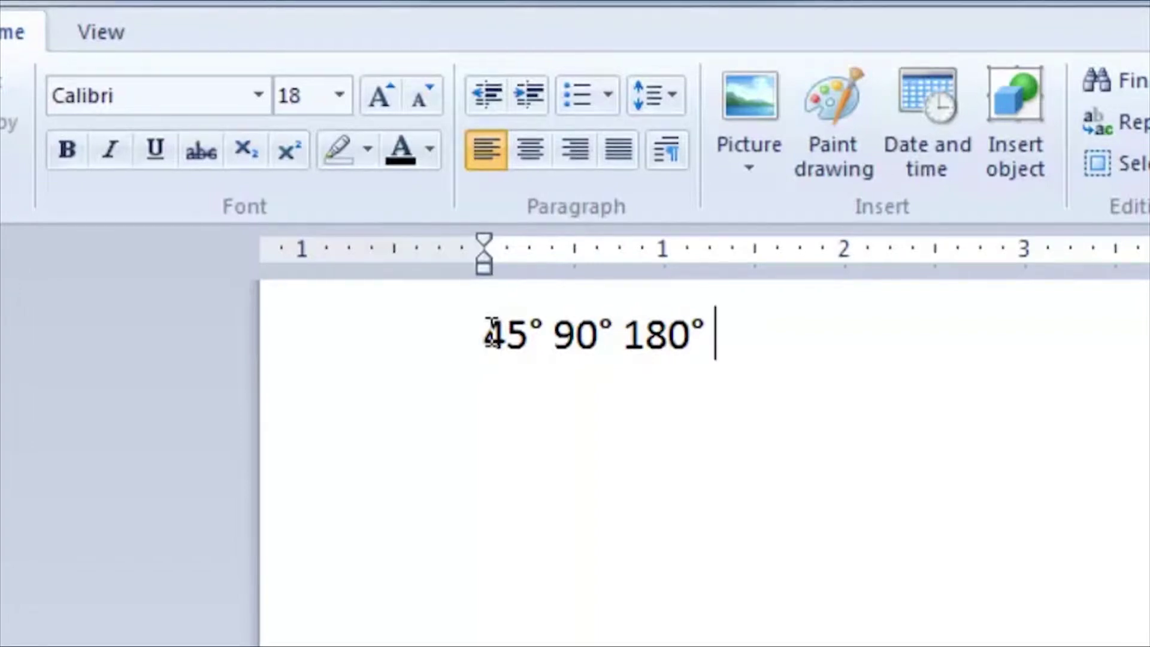
{"action": "left_click_drag", "start_coordinate": [501, 337], "coordinate": [738, 341]}
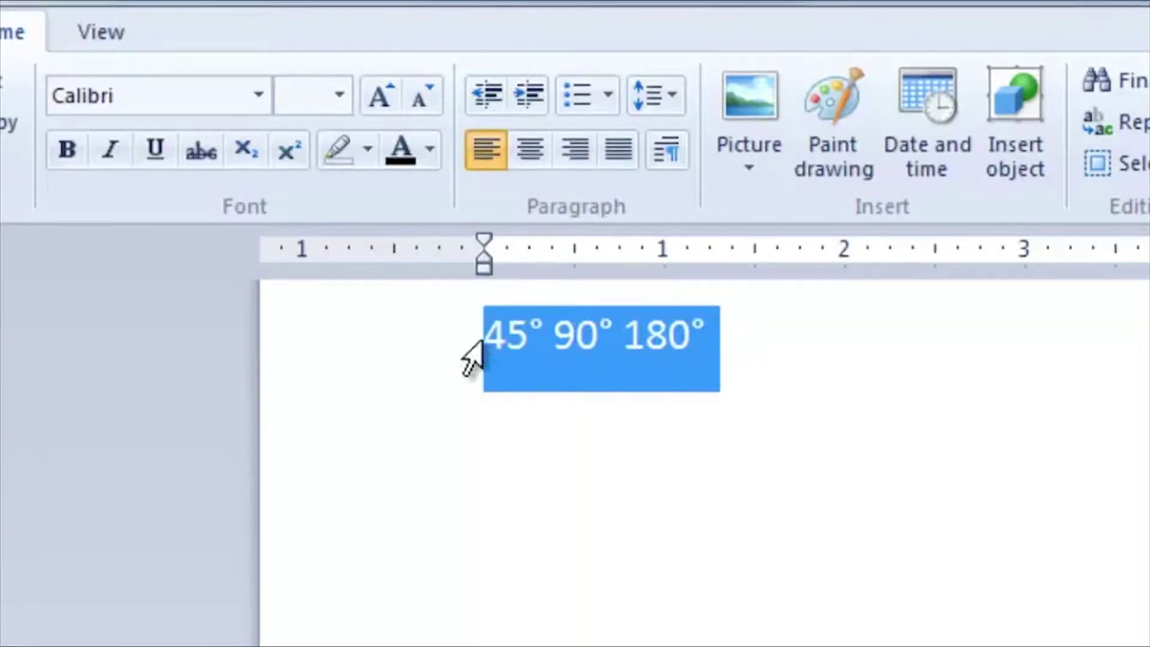
{"action": "left_click", "coordinate": [263, 96]}
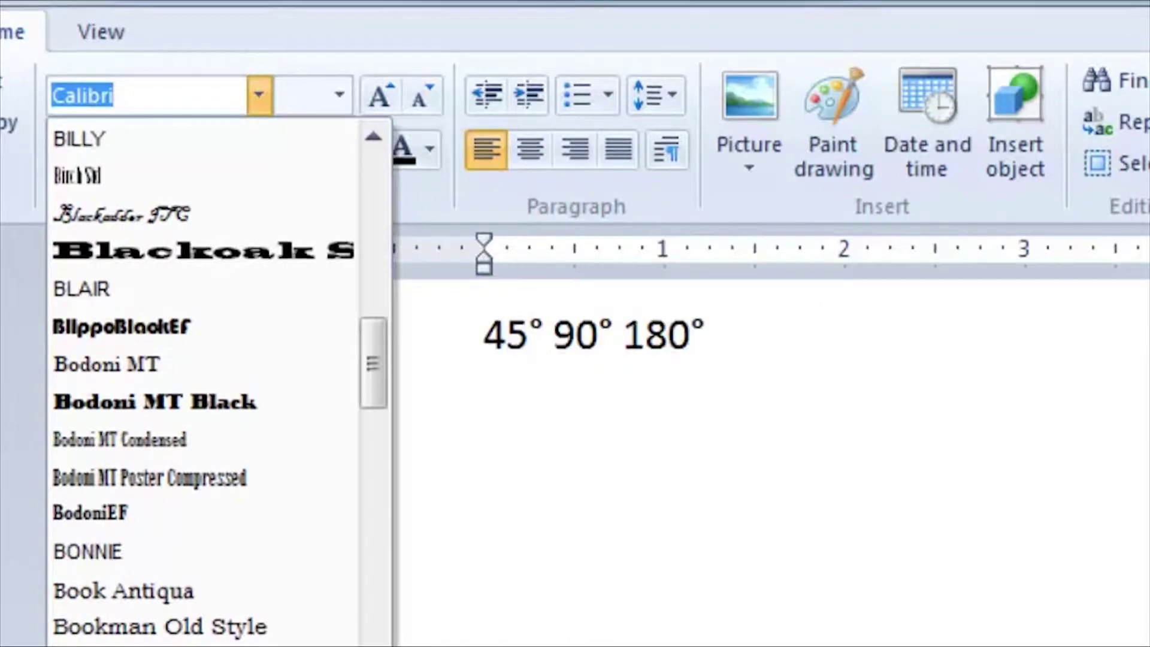
{"action": "key", "text": "Escape"}
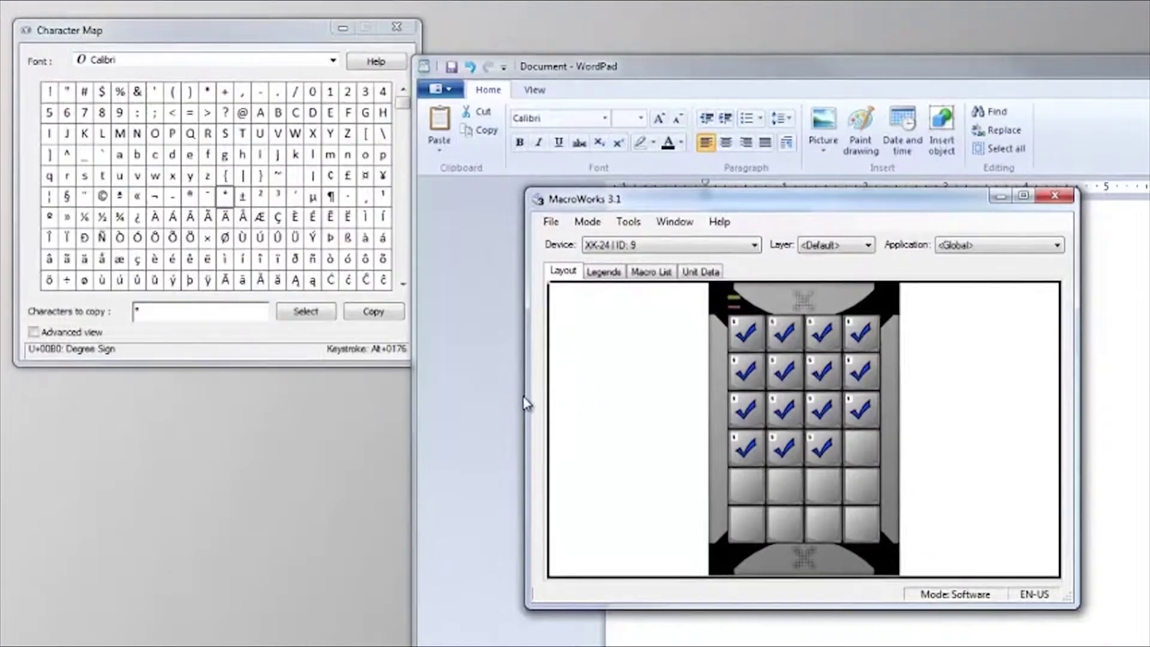
Step: Switch Character Map's grid to the Centaur font and enlarge the ± and ° characters
{"action": "left_click", "coordinate": [292, 36]}
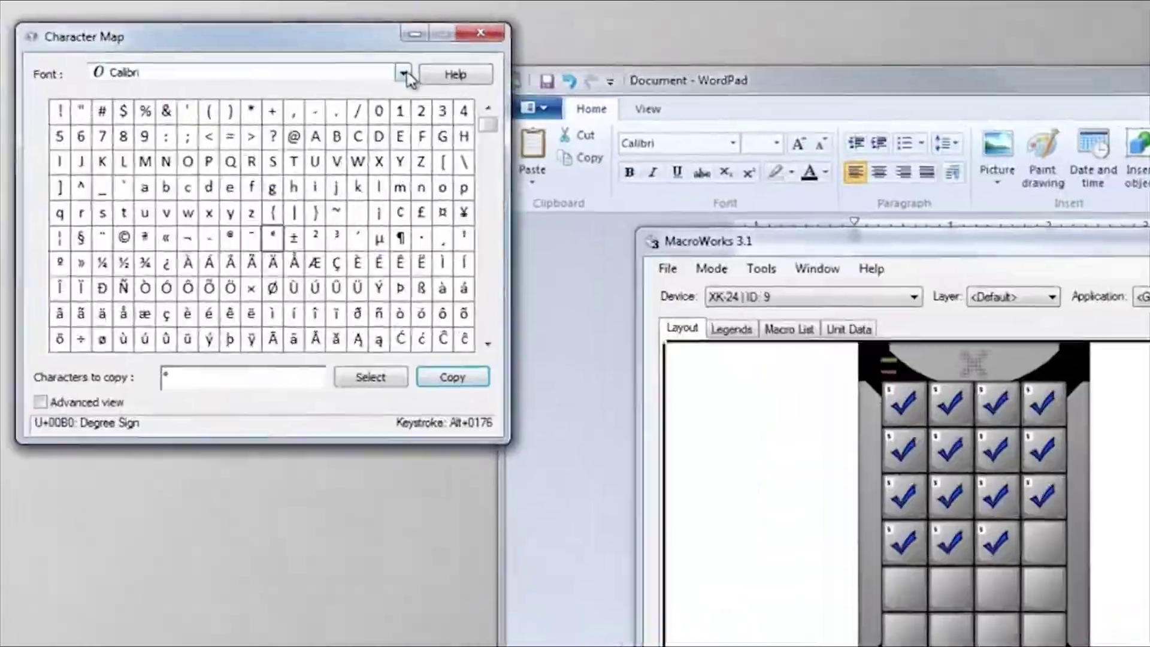
{"action": "left_click", "coordinate": [332, 60]}
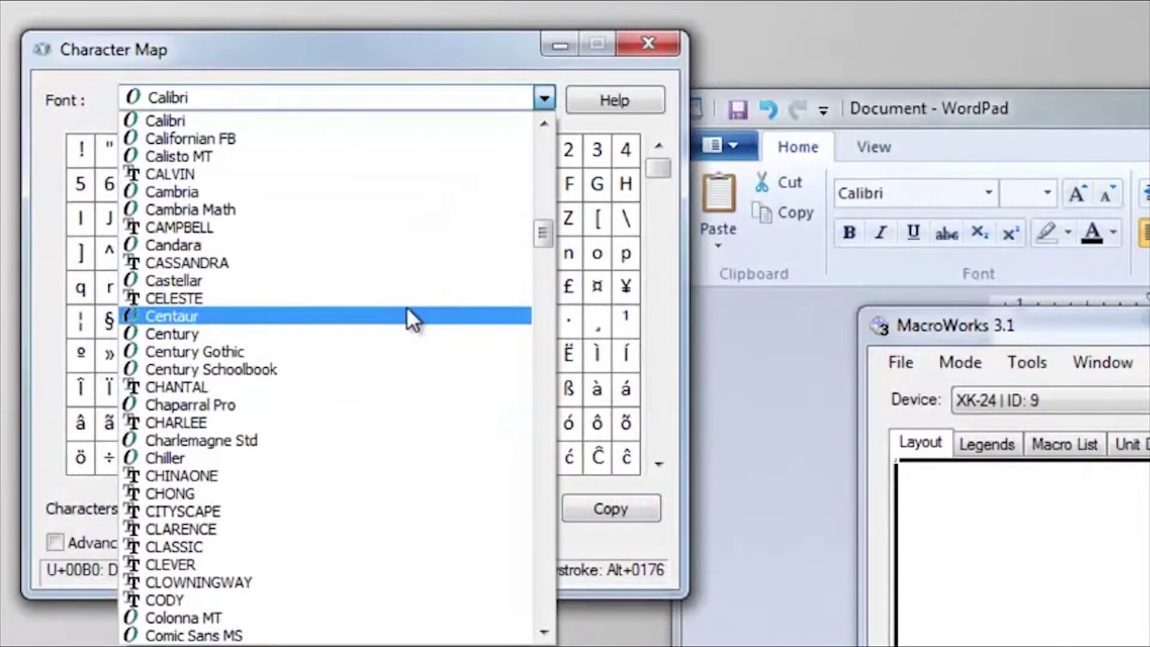
{"action": "left_click", "coordinate": [407, 314]}
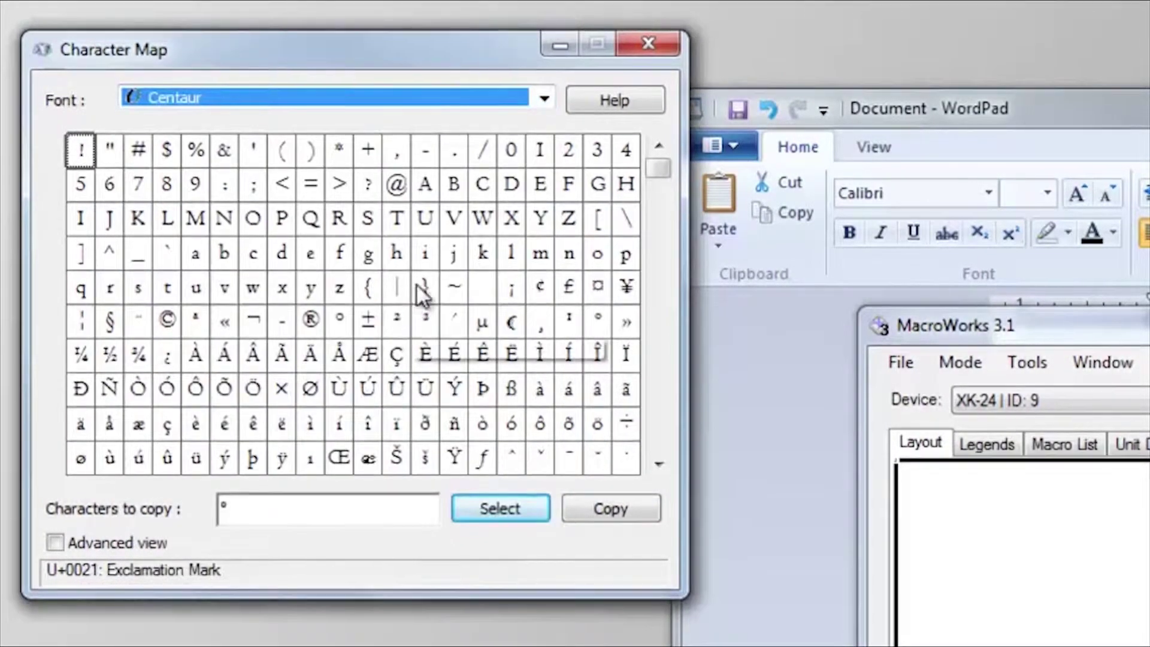
{"action": "left_click_drag", "start_coordinate": [372, 329], "coordinate": [338, 325]}
{"action": "mouse_move", "coordinate": [292, 282]}
{"action": "left_mouse_down"}
{"action": "mouse_move", "coordinate": [296, 291]}
{"action": "mouse_move", "coordinate": [530, 85]}
{"action": "left_mouse_up"}
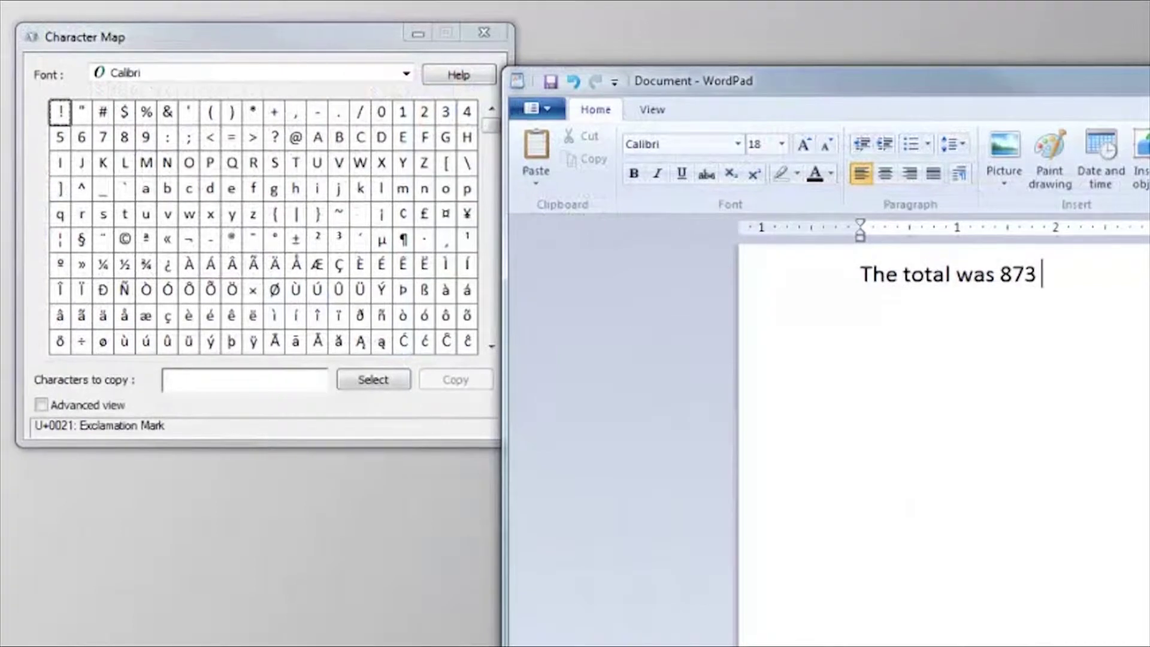
Step: Copy ± from Character Map and paste it after 873 in WordPad, followed by 3
{"action": "left_click", "coordinate": [323, 34]}
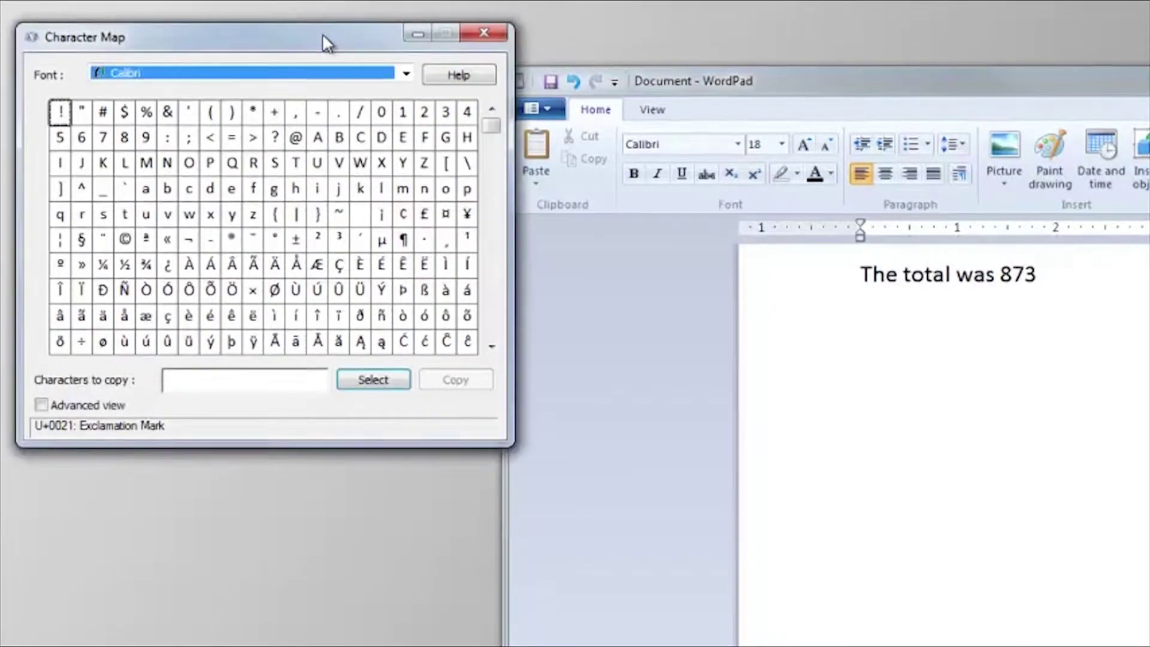
{"action": "double_click", "coordinate": [296, 239]}
{"action": "left_click", "coordinate": [449, 380]}
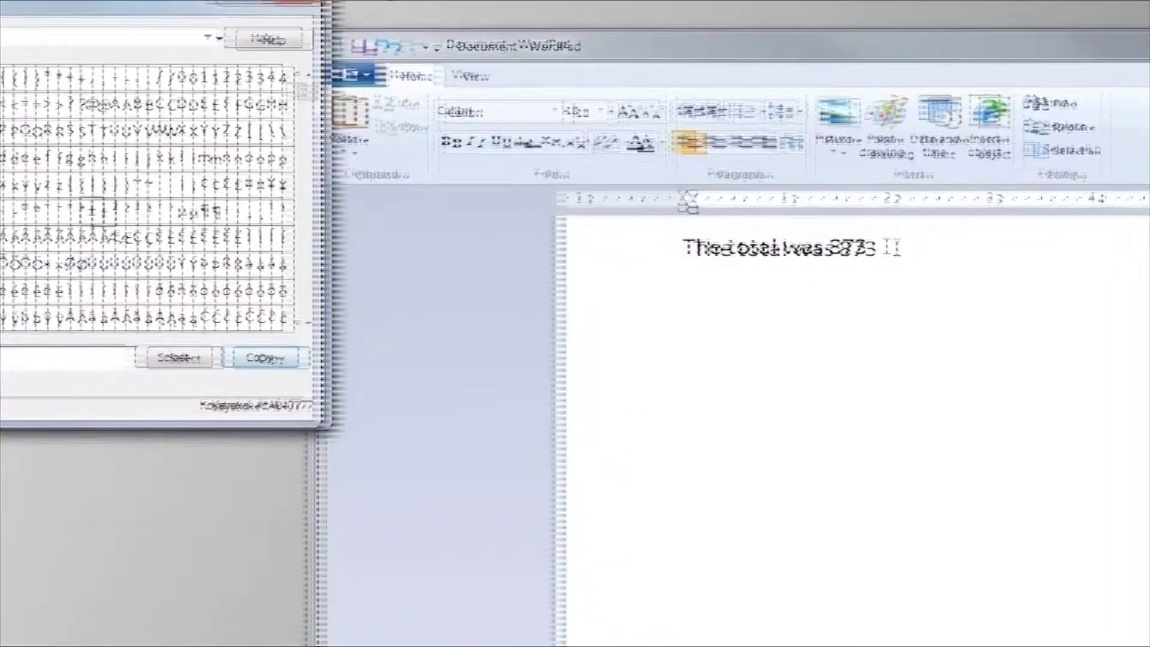
{"action": "left_click", "coordinate": [1055, 274]}
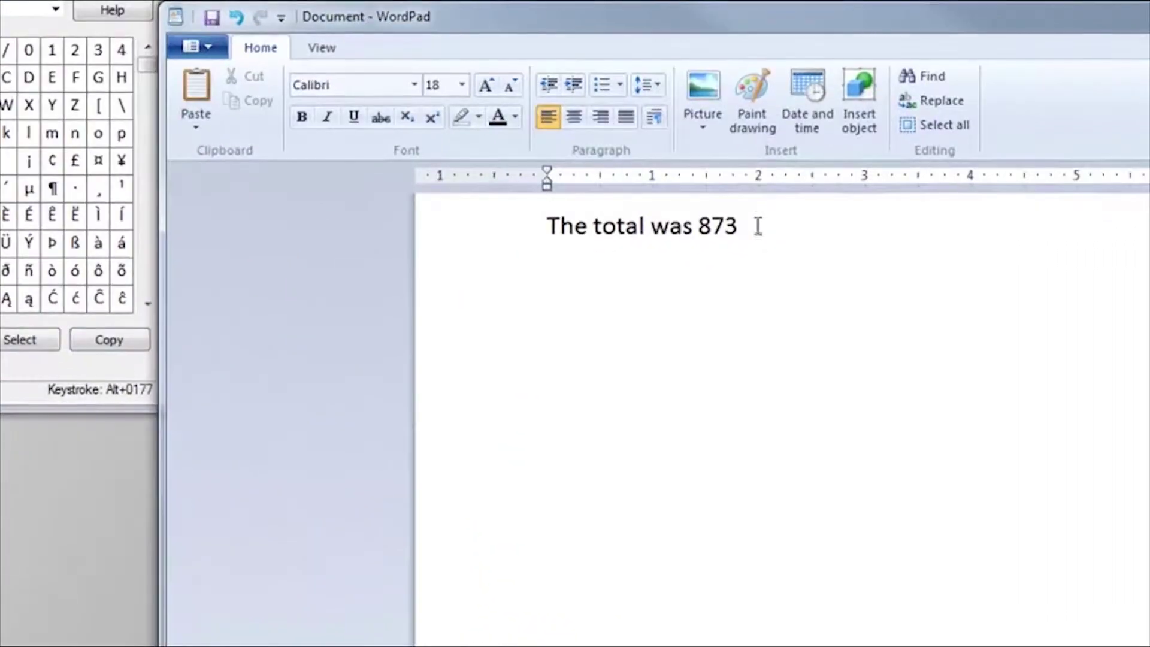
{"action": "right_click", "coordinate": [758, 228]}
{"action": "left_click", "coordinate": [808, 292]}
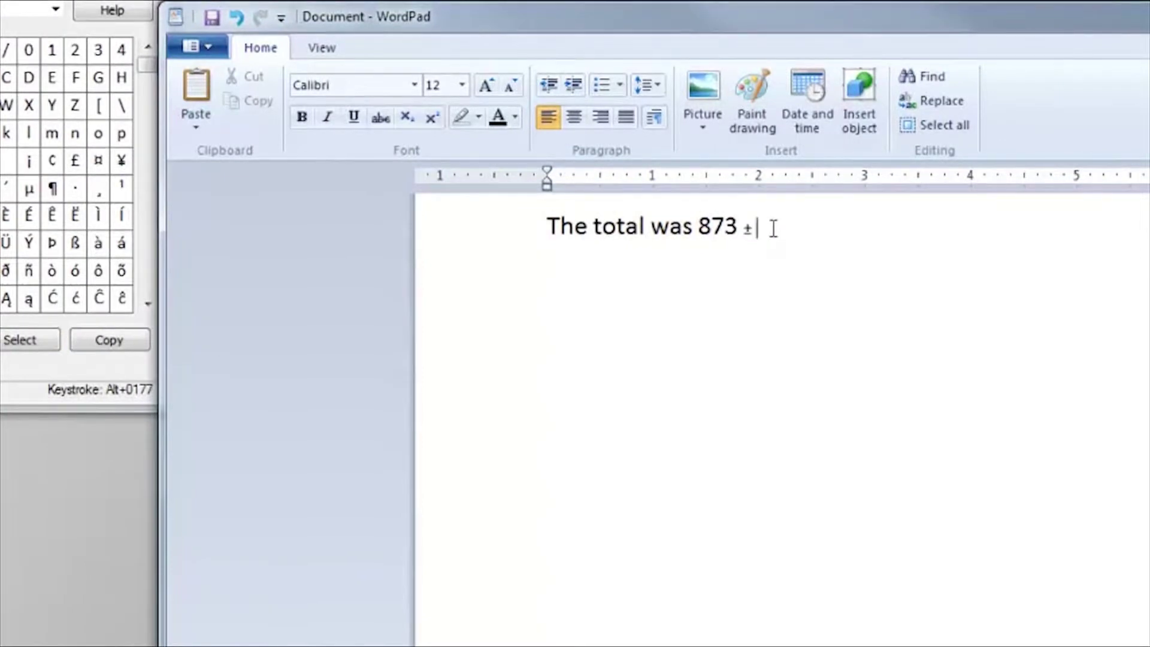
{"action": "type", "text": "3"}
Step: Set '± 3' to 18 pt and copy the ± sign to the clipboard
{"action": "left_click_drag", "start_coordinate": [767, 230], "coordinate": [742, 229]}
{"action": "left_click", "coordinate": [460, 86]}
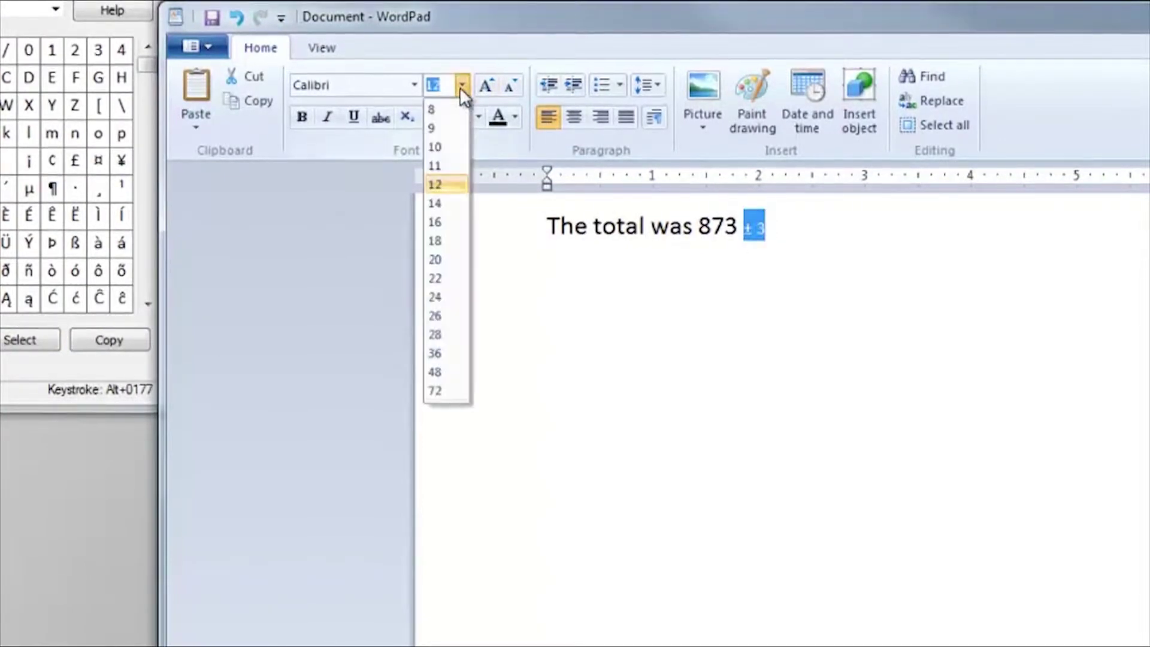
{"action": "left_click", "coordinate": [451, 240]}
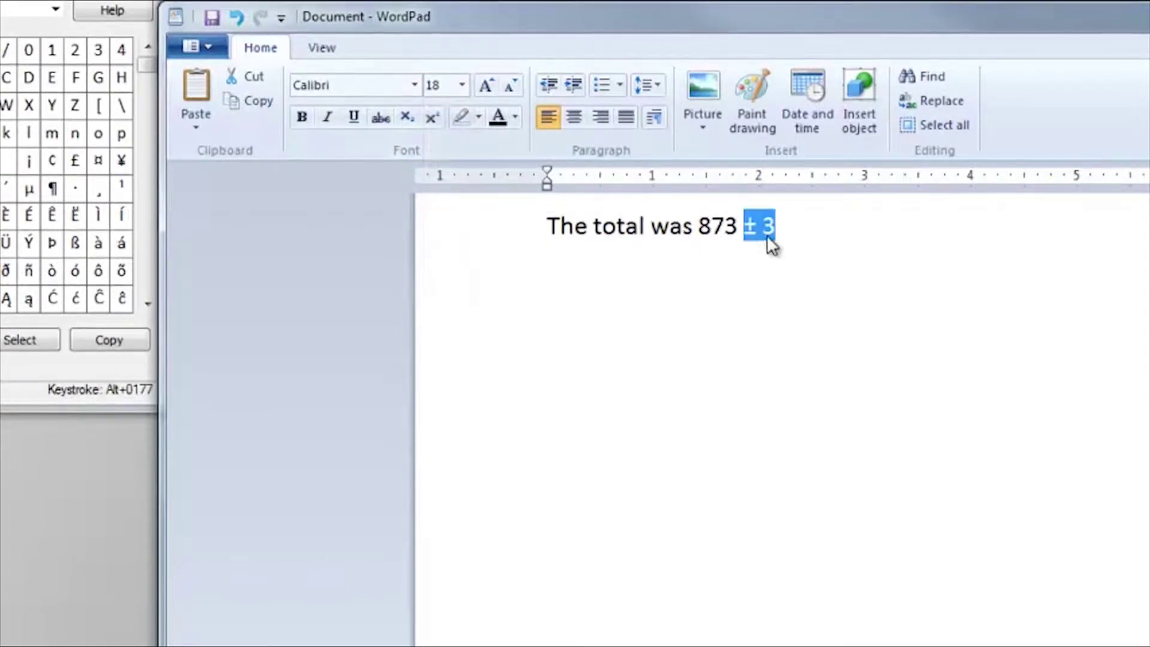
{"action": "left_click", "coordinate": [791, 226]}
{"action": "left_click_drag", "start_coordinate": [756, 226], "coordinate": [744, 226]}
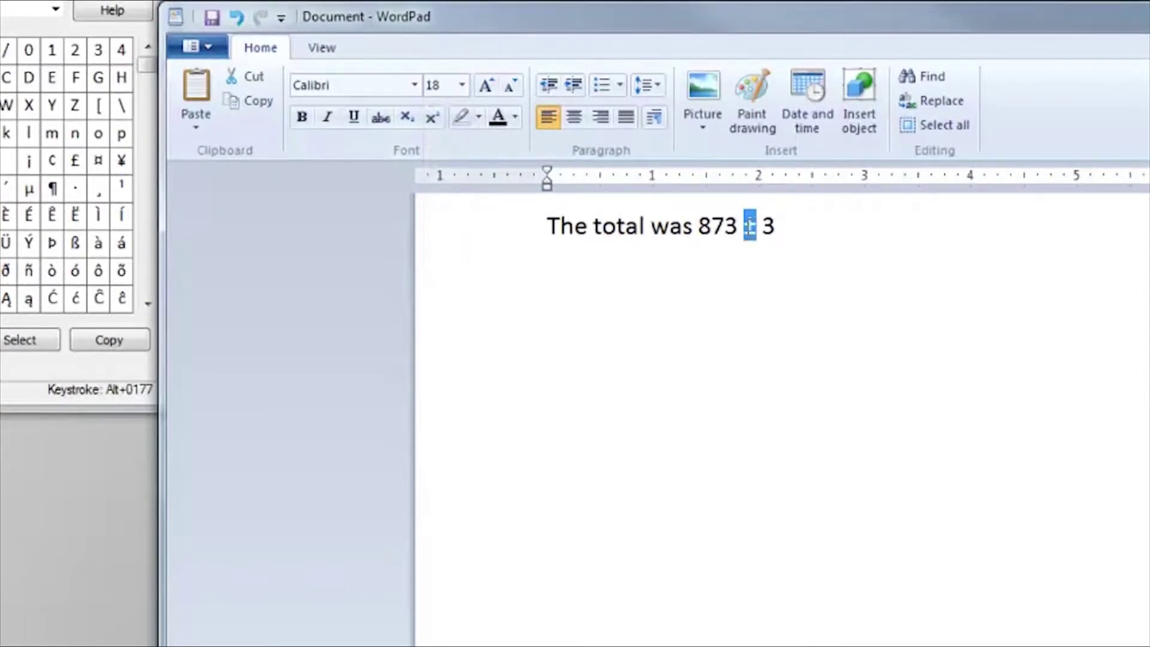
{"action": "right_click", "coordinate": [752, 235]}
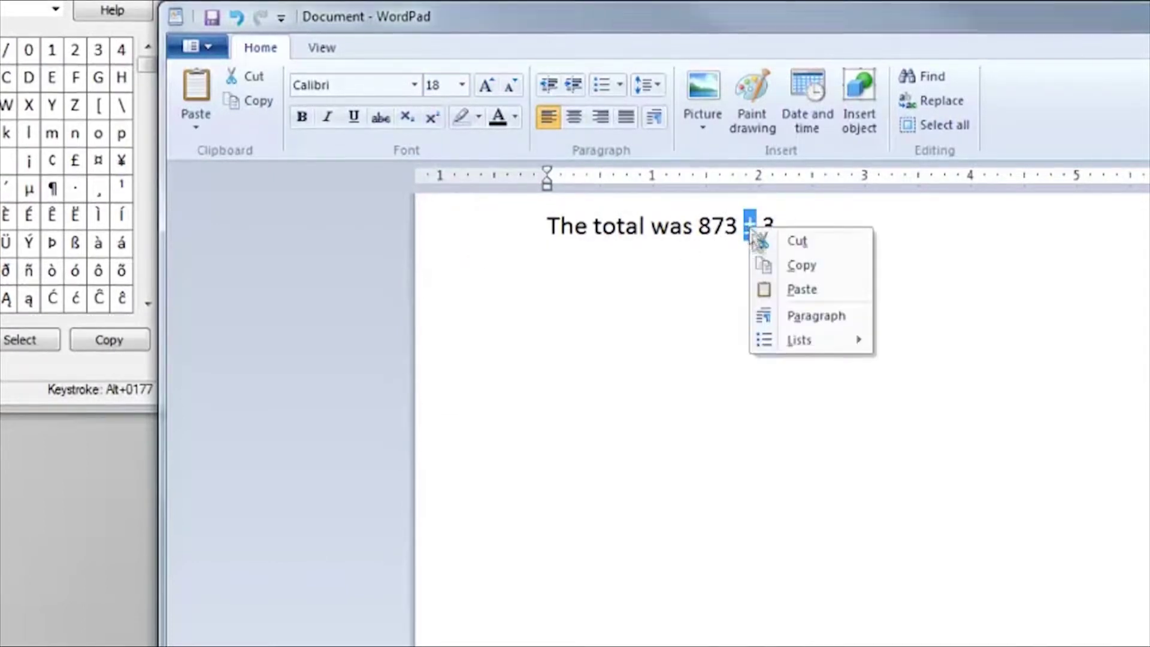
{"action": "left_click", "coordinate": [768, 264]}
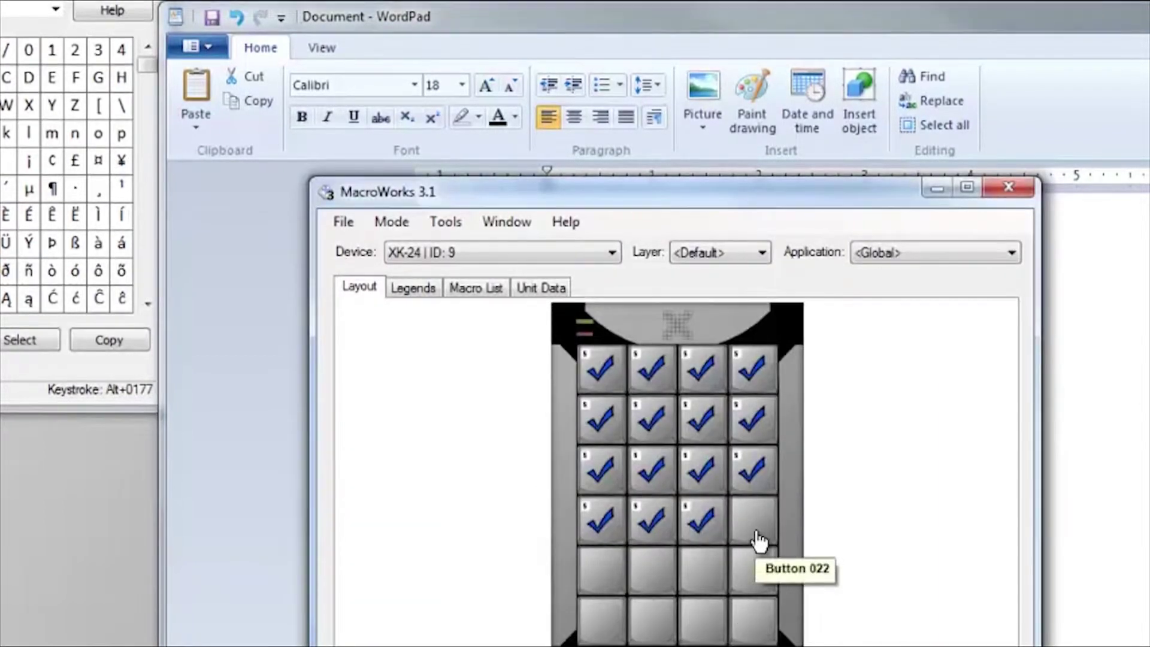
Step: Paste the ± sign into Button 022's text macro and save it
{"action": "double_click", "coordinate": [758, 542]}
{"action": "right_click", "coordinate": [731, 455]}
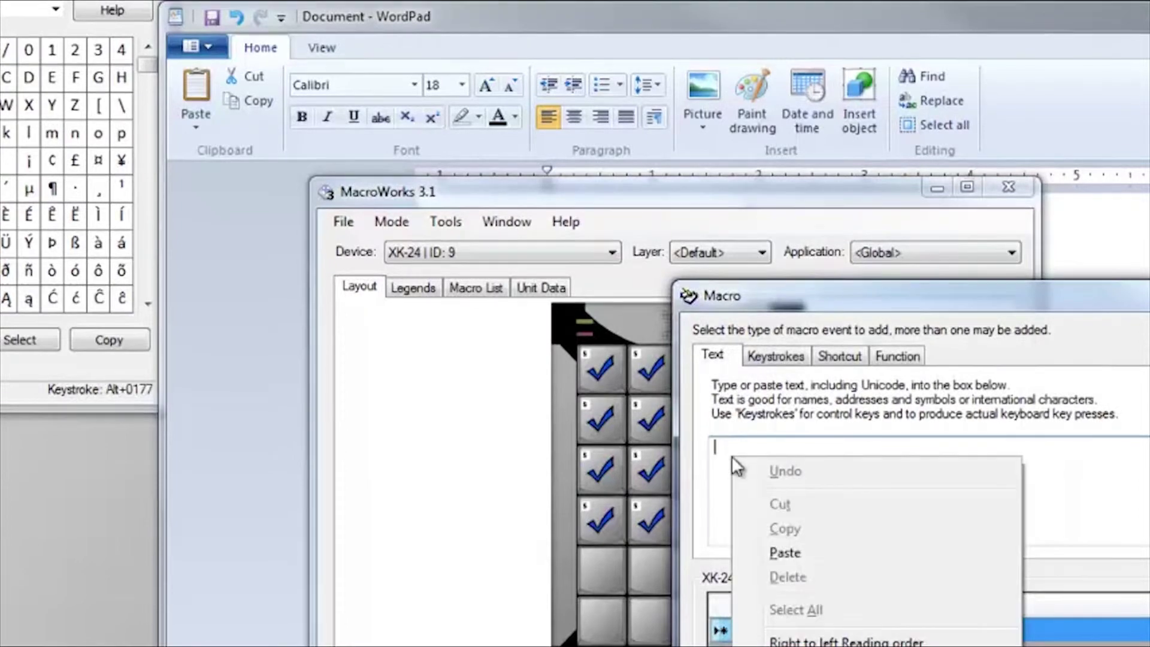
{"action": "left_click", "coordinate": [781, 551]}
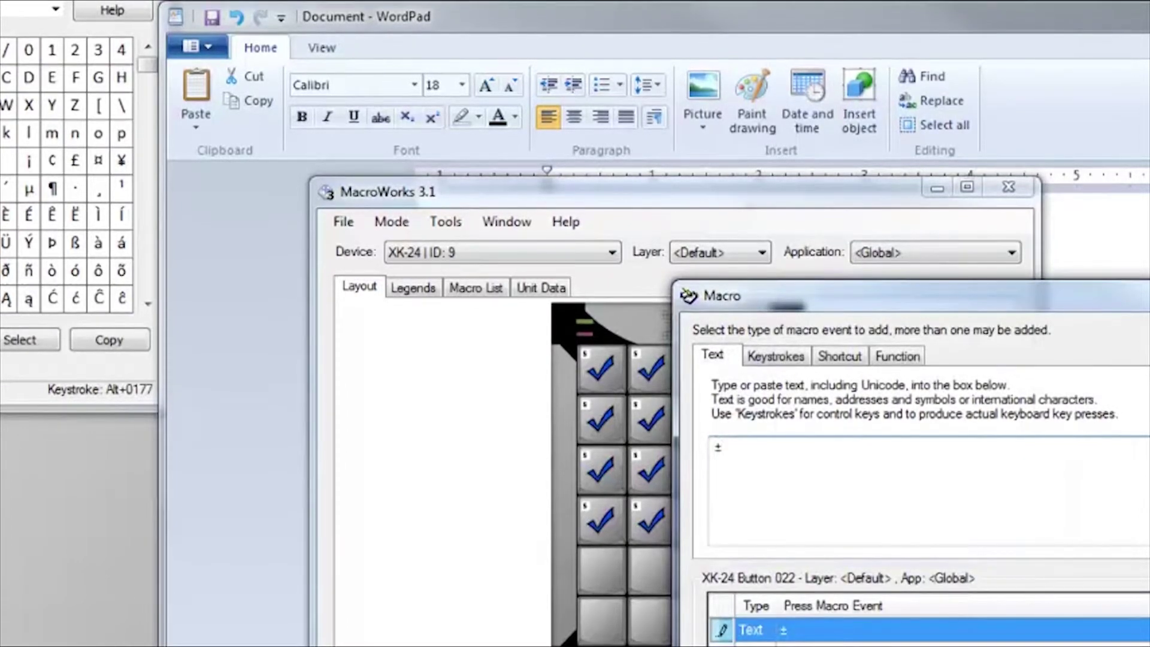
{"action": "key", "text": "Return"}
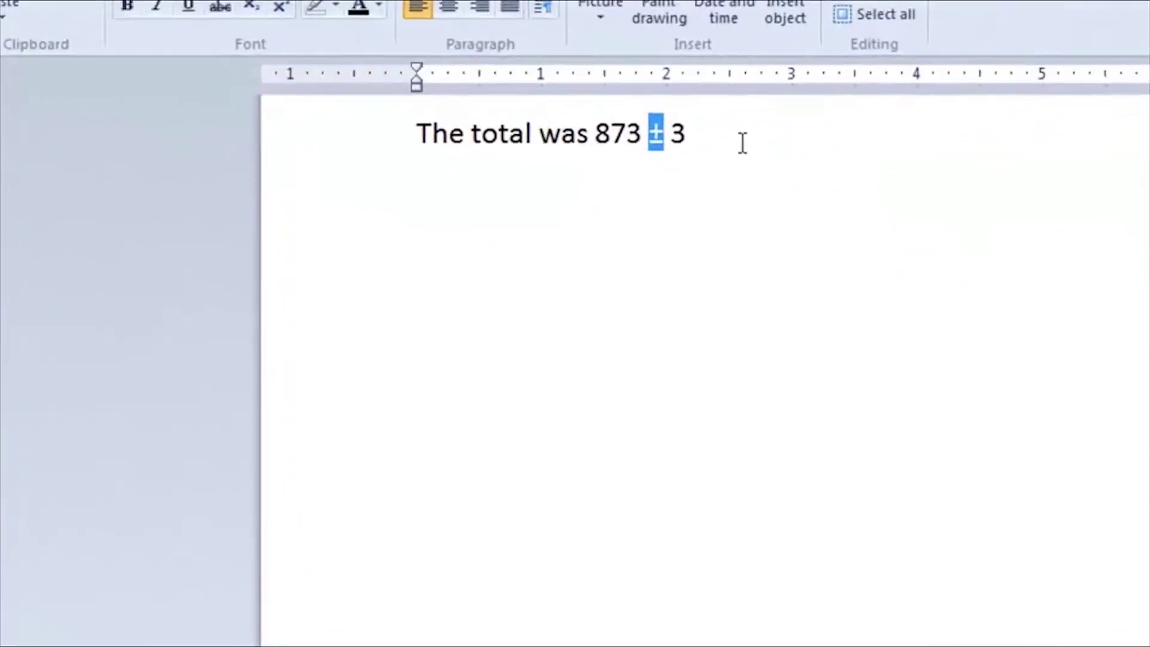
Step: Add a new line 'Next was 345 ±' after 'The total was 873 ± 3'
{"action": "left_click", "coordinate": [743, 144]}
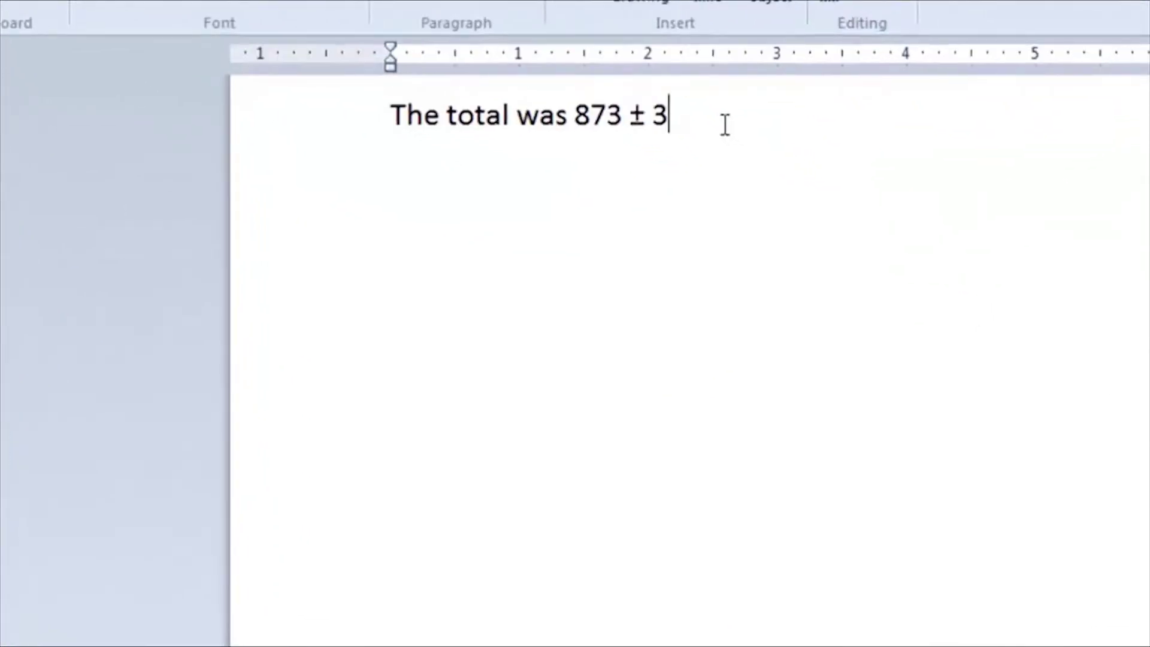
{"action": "type", "text": "Next was"}
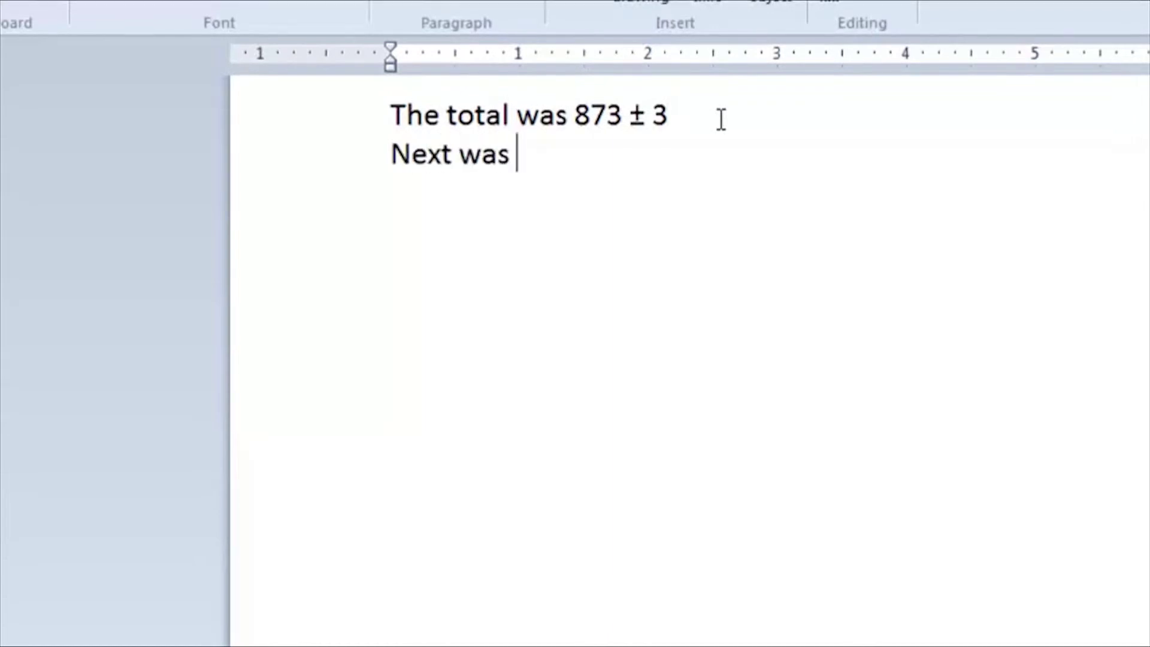
{"action": "type", "text": " 345"}
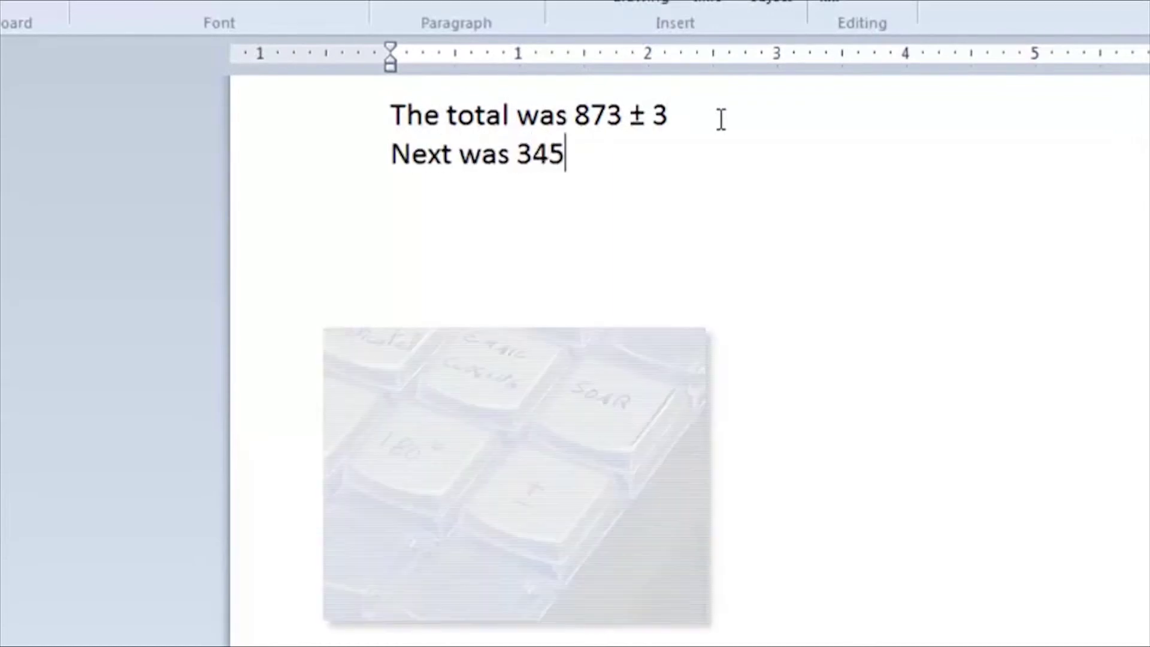
{"action": "type", "text": " ±"}
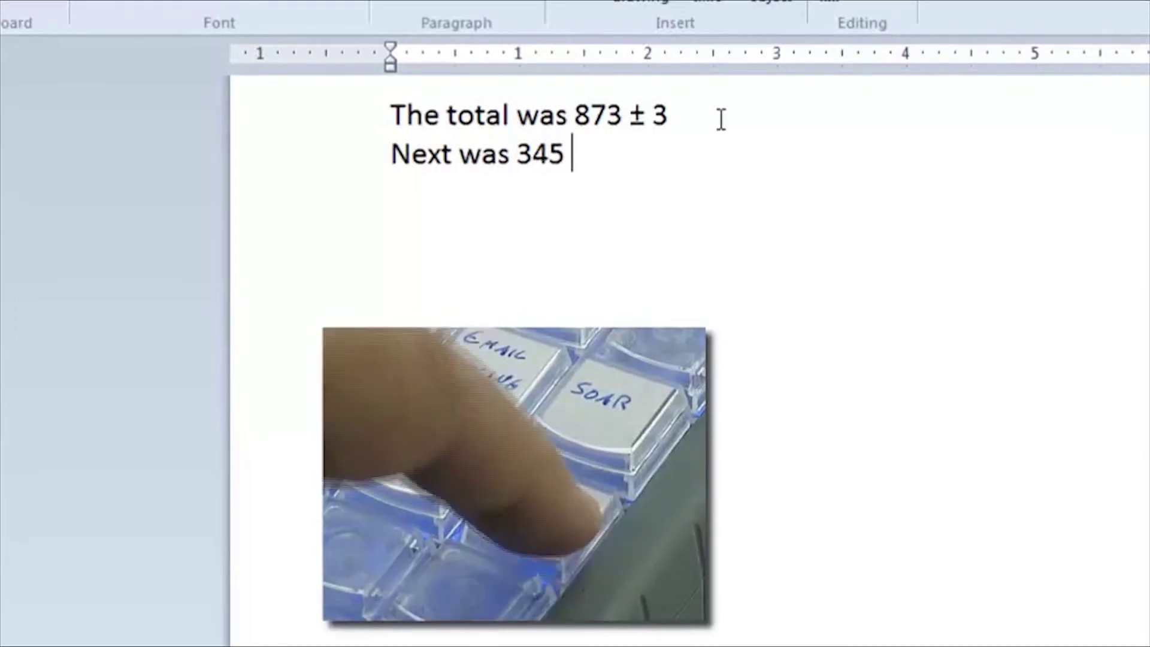